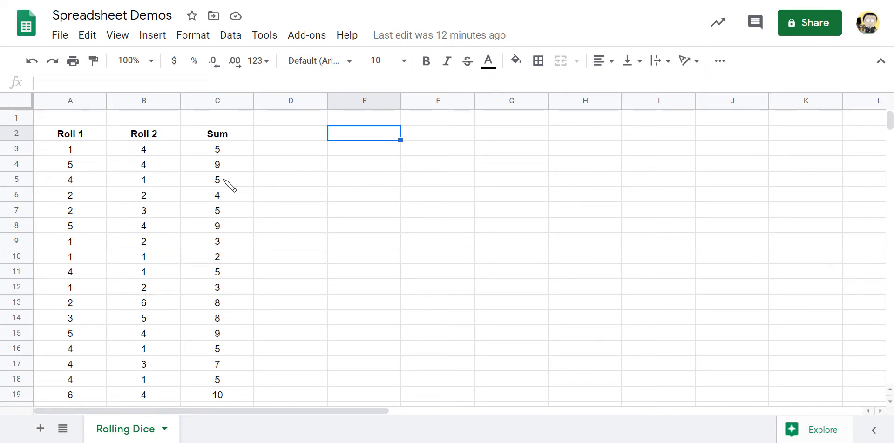
Step: Inspect the formulas behind the first Roll 1, Roll 2 and Sum values in A3, B3 and C3
left_click(95, 142)
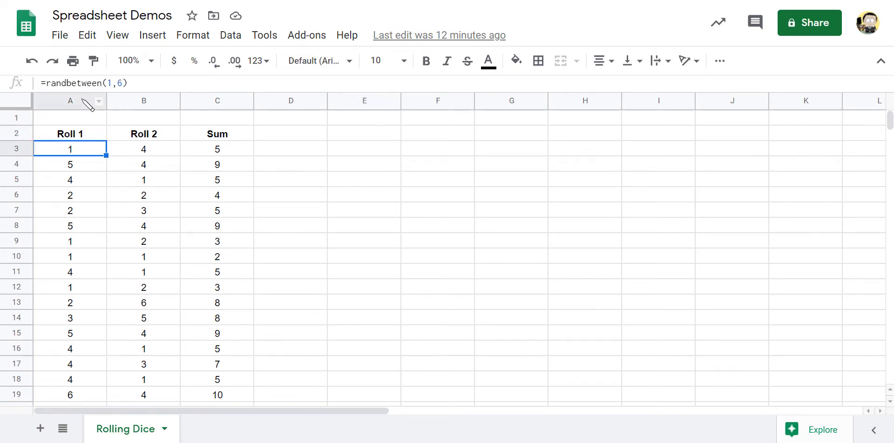
left_click(142, 149)
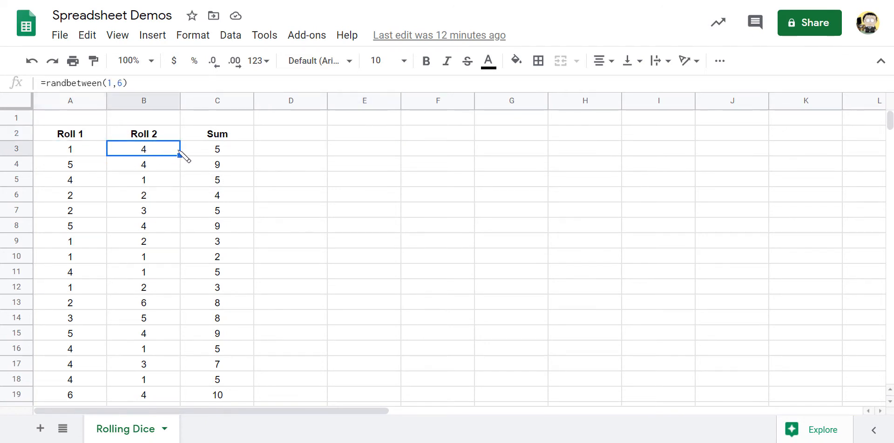
left_click(215, 153)
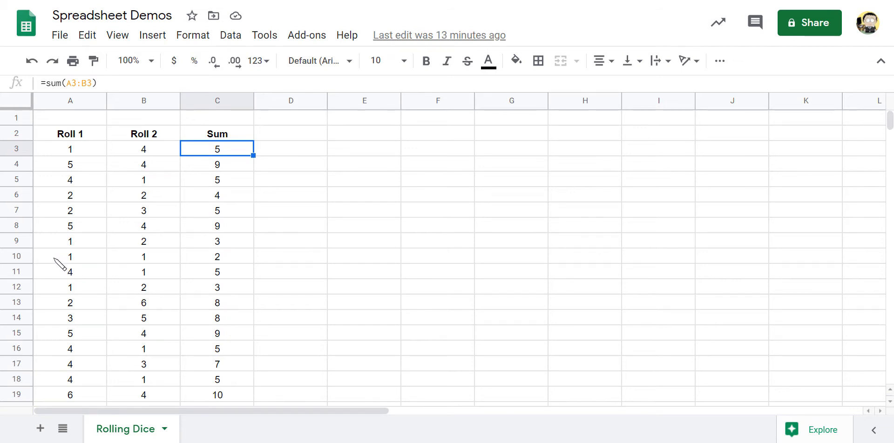
Step: Give the sum in C10 red text and a light magenta fill
left_click(228, 258)
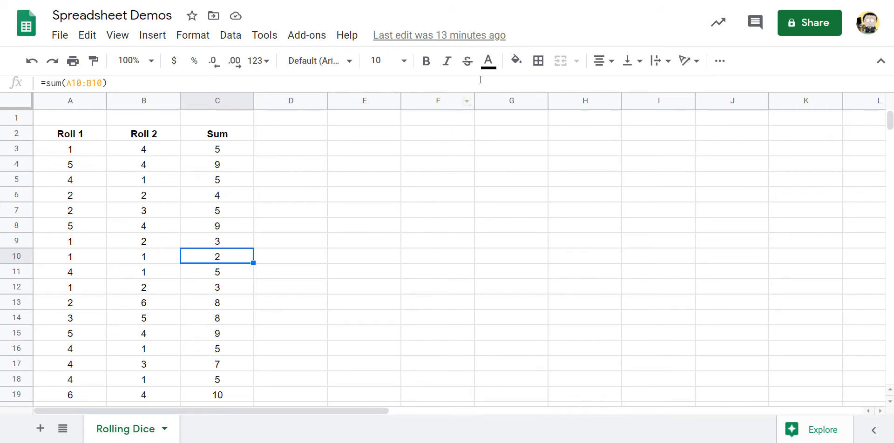
left_click(489, 66)
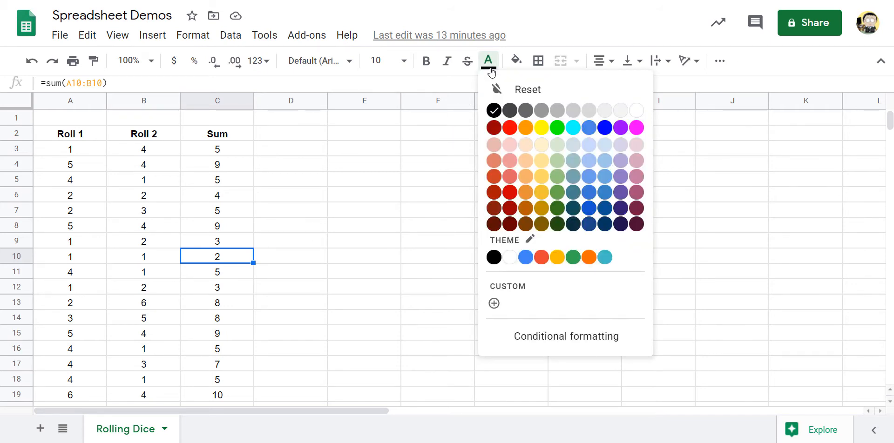
left_click(511, 130)
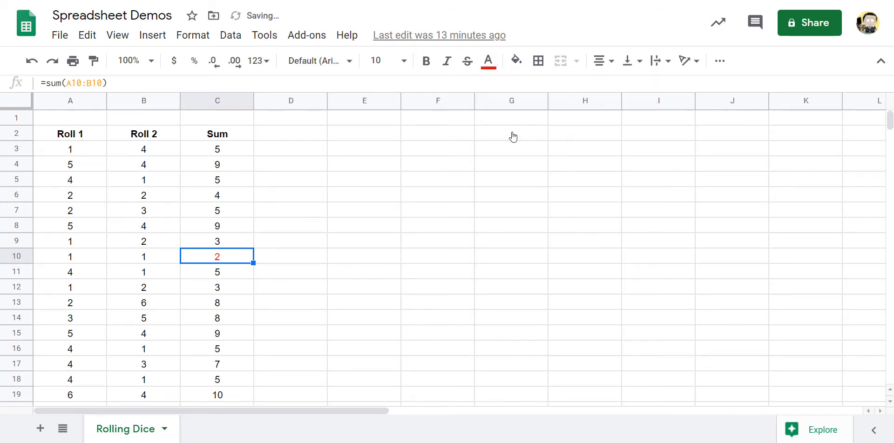
left_click(515, 60)
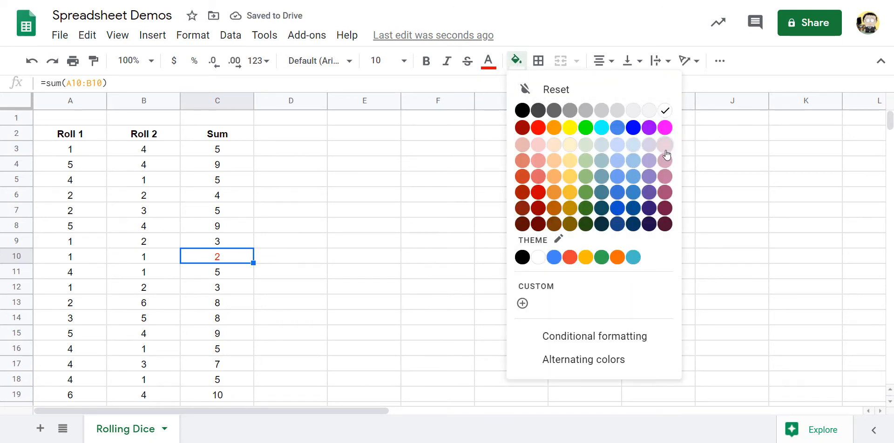
left_click(664, 177)
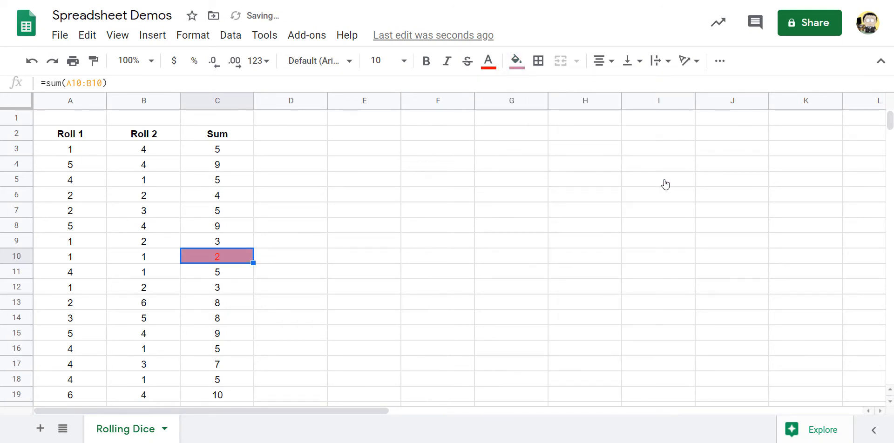
Step: Change the text color of the sum in C10 to yellow
left_click(488, 61)
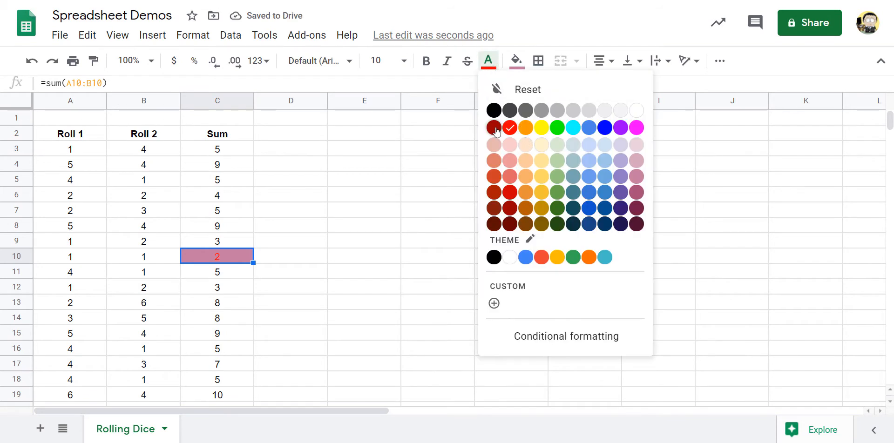
left_click(542, 128)
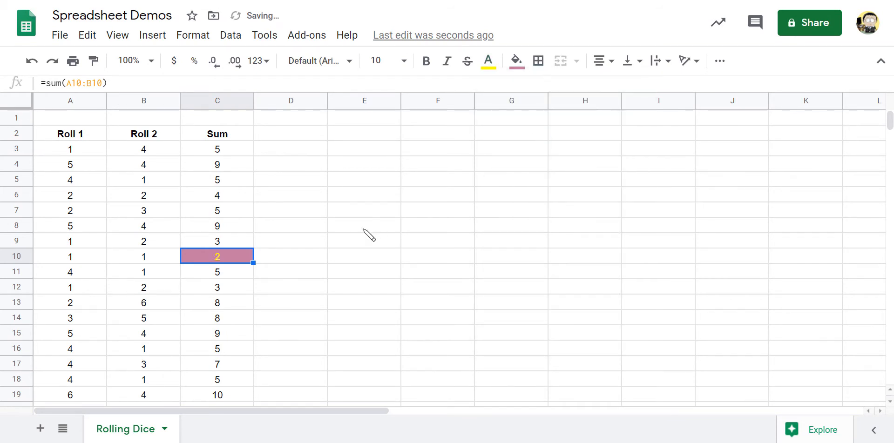
left_click(316, 306)
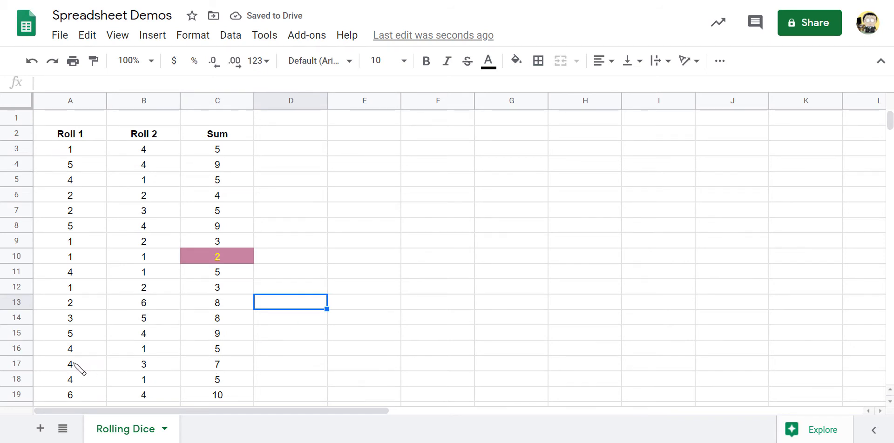
Step: Give the sum in C17 light gray text and a matching light gray fill
left_click(234, 369)
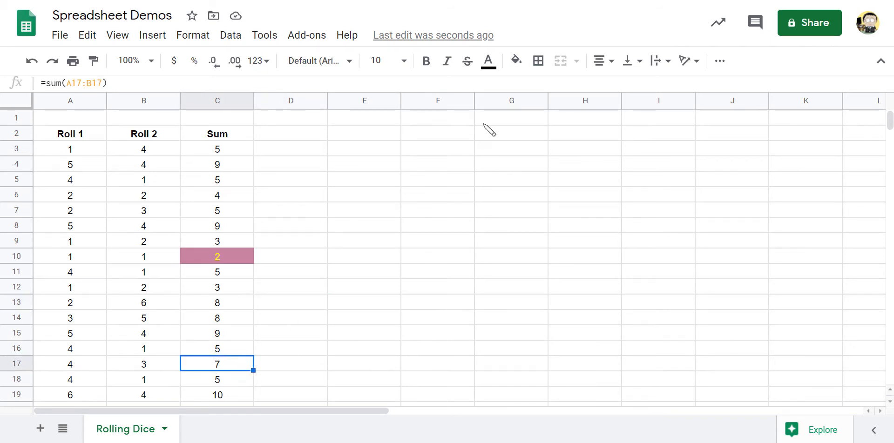
left_click(492, 68)
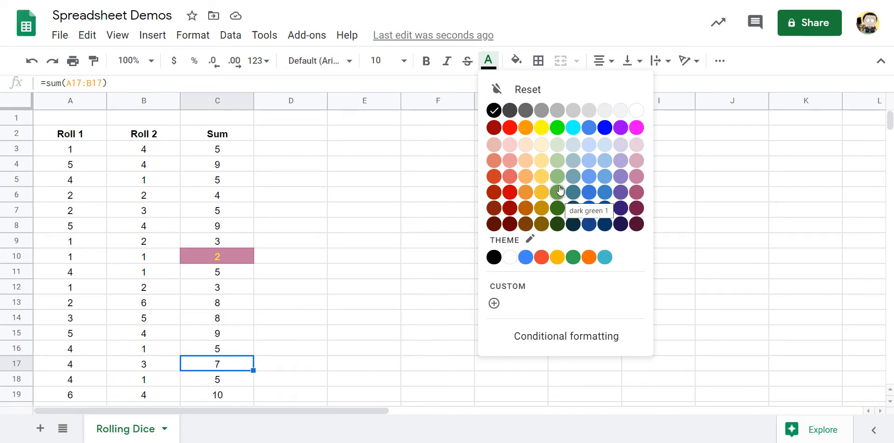
left_click(589, 114)
left_click(518, 65)
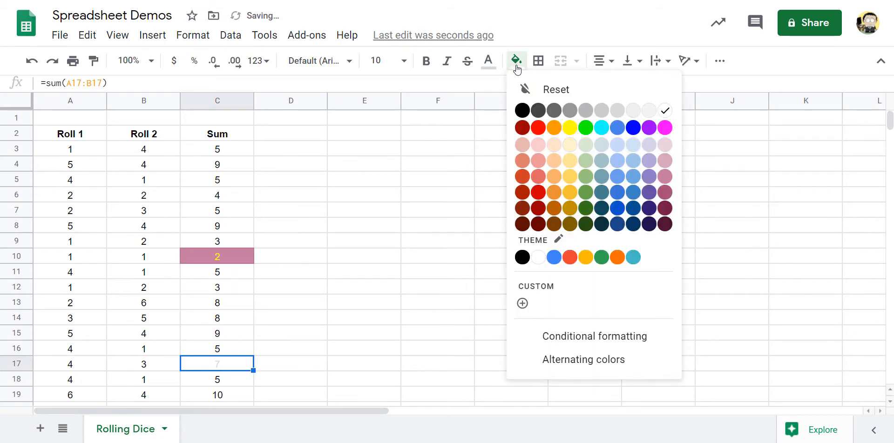
left_click(617, 111)
Step: Change the text color of the sum in C17 to dark green 1
left_click(488, 60)
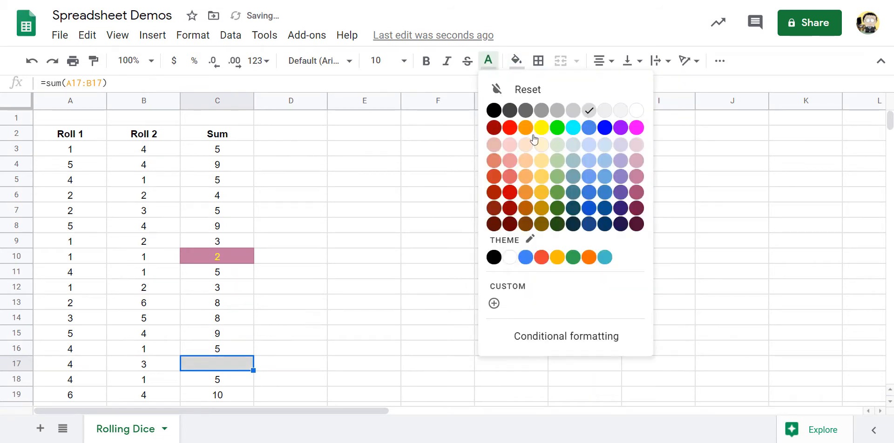
left_click(559, 193)
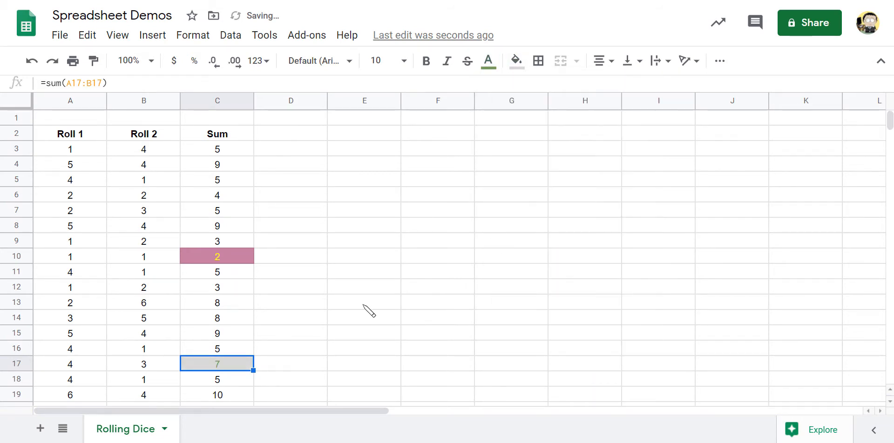
left_click(289, 354)
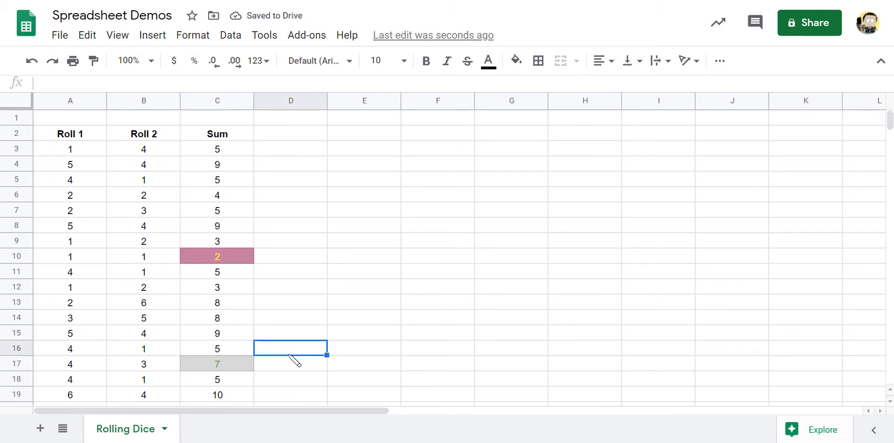
Step: Browse the dice roll data down to its last row in all three columns, and return to the header row
scroll(226, 314, "down", 4)
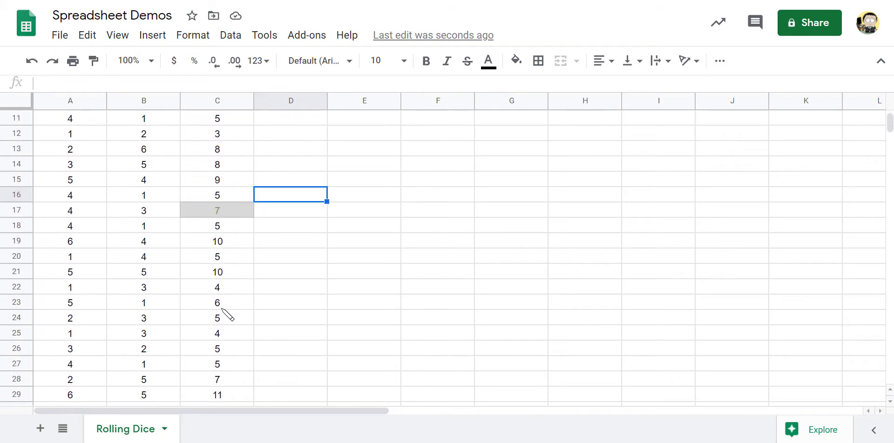
scroll(223, 309, "down", 20)
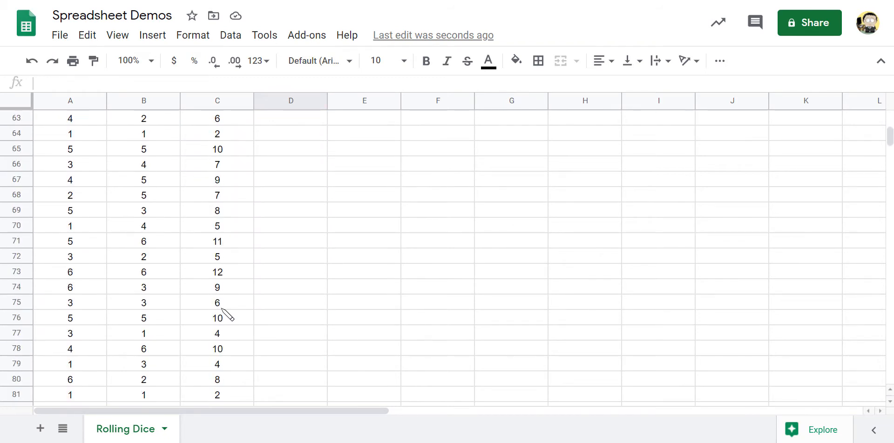
scroll(222, 309, "down", 10)
left_click(222, 309)
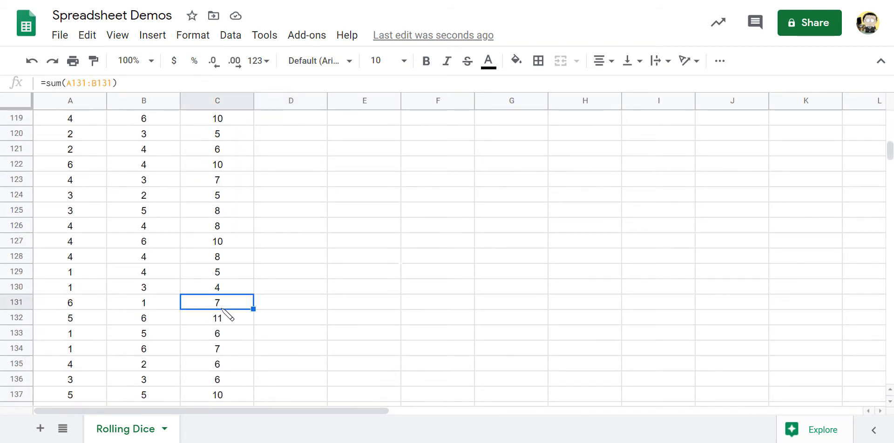
key("ctrl+Down")
key("Left")
key("Left")
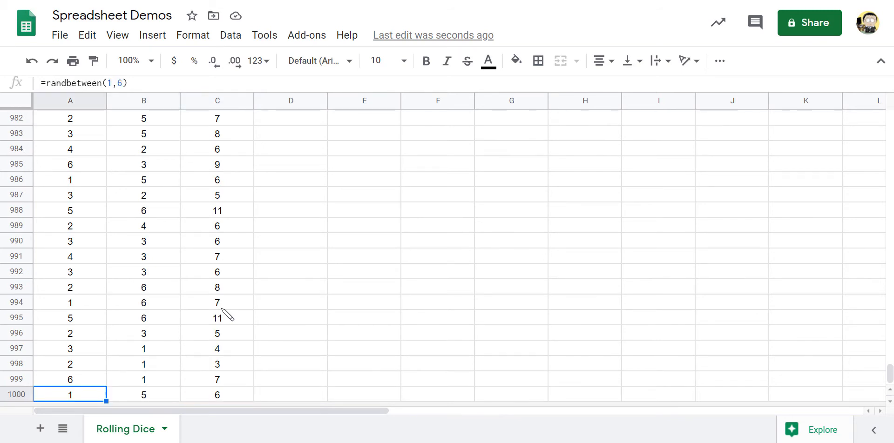
key("Right")
key("Right")
key("Right")
key("Left")
key("ctrl+Up")
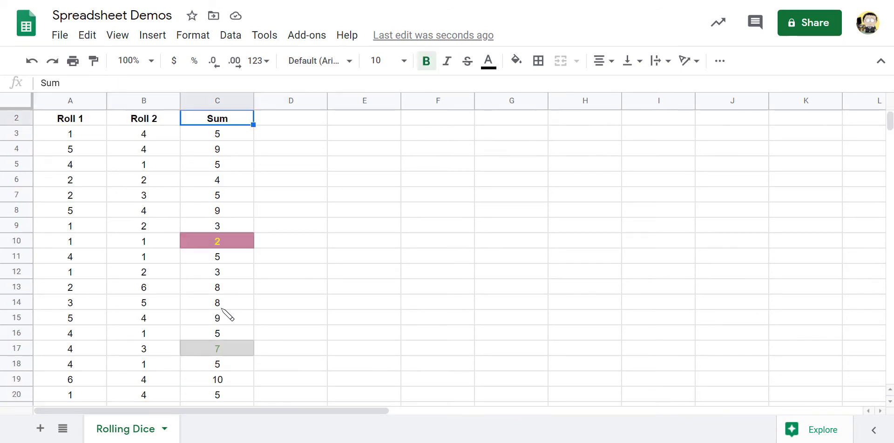
key("Up")
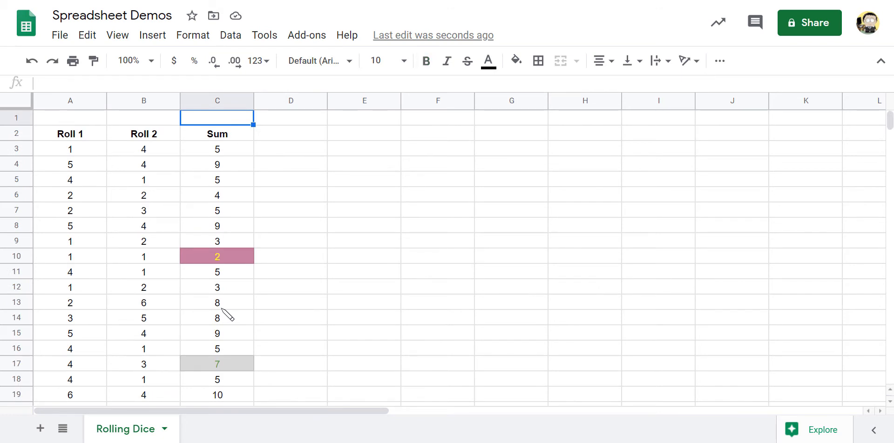
Step: Go through the Sum column cell by cell from C3 downward, looking for another sum of 2
key("Down")
key("Down")
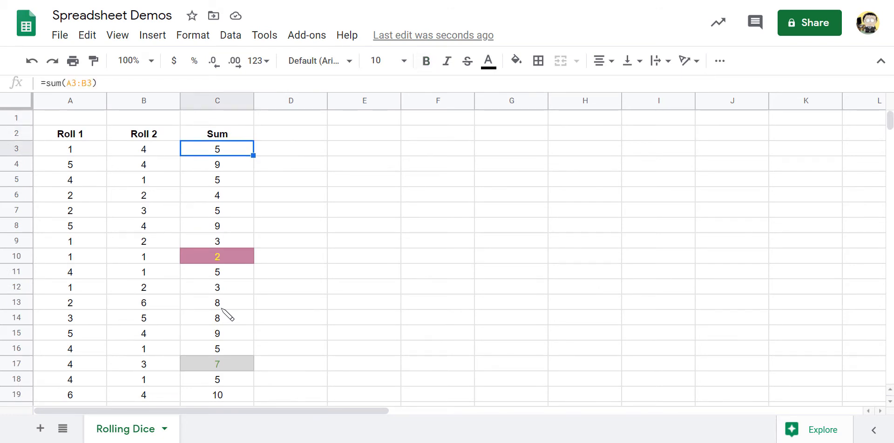
key("Down")
key("Down")
key("Down")
key("Down")
key("Down")
key("Down")
key("Down")
key("Down")
key("Down")
key("Down")
key("Down")
key("Down")
key("Down")
key("Down")
key("Down")
key("Down")
key("Down")
key("Down")
key("Down")
key("Down")
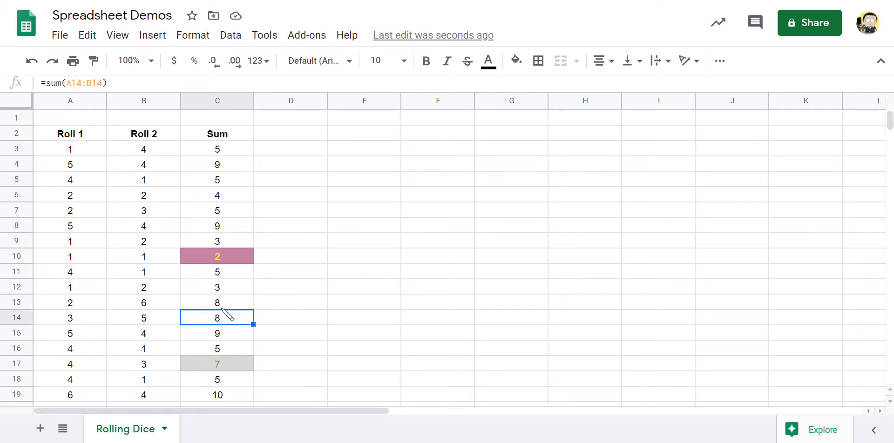
key("Down")
key("Down")
key("Down")
key("Down")
key("Down")
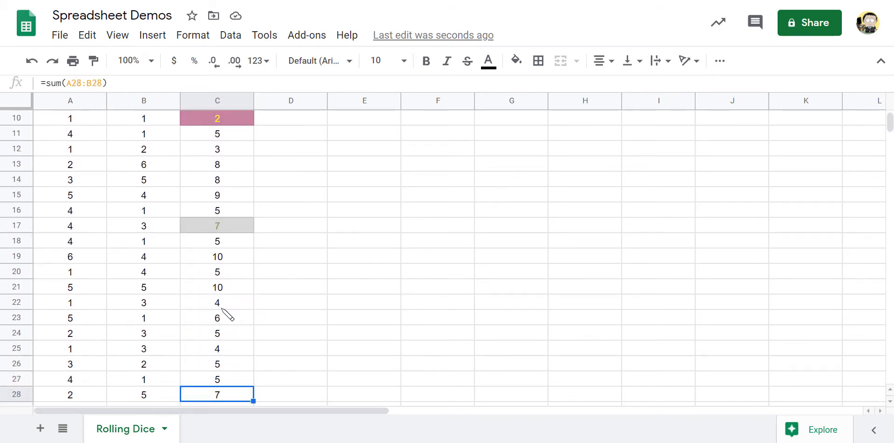
key("Down")
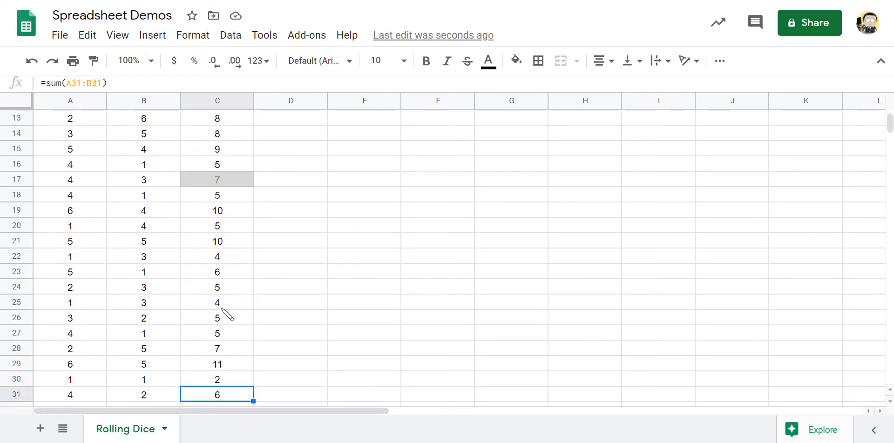
key("Up")
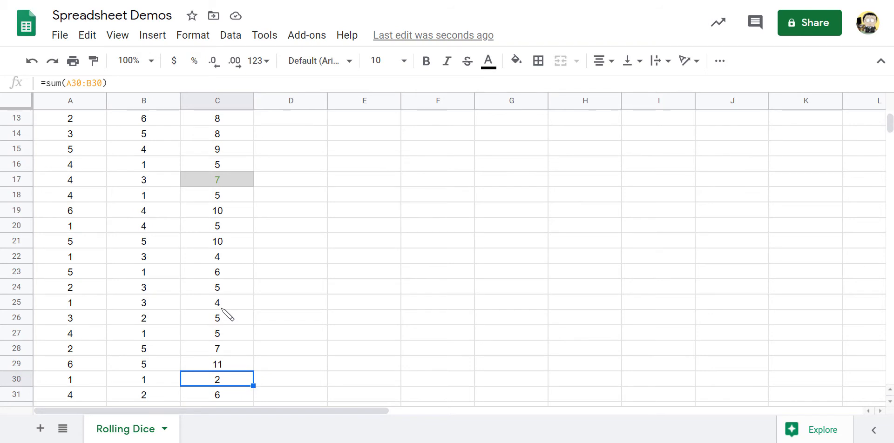
Step: Copy the formatting of C10 onto C30 with Paint format, and review the colored sums from the sheet's first row
scroll(222, 308, "up", 4)
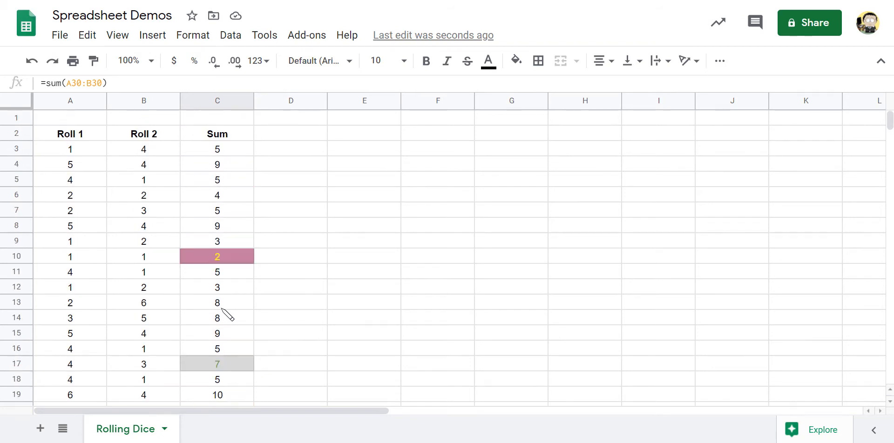
left_click(229, 259)
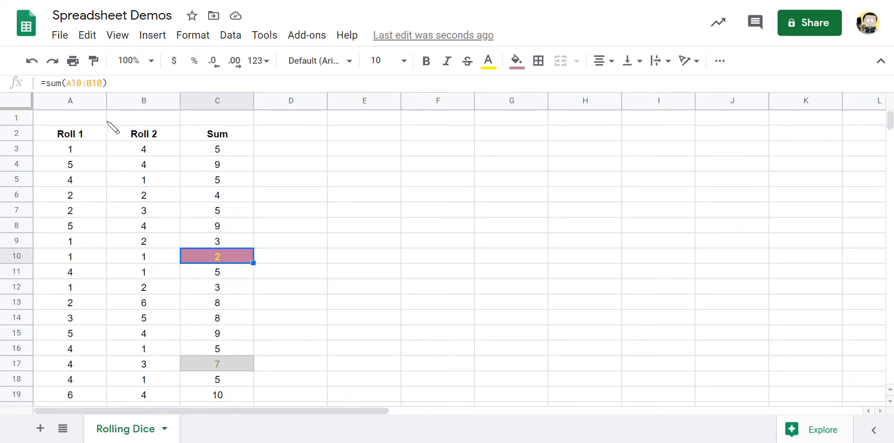
left_click(94, 61)
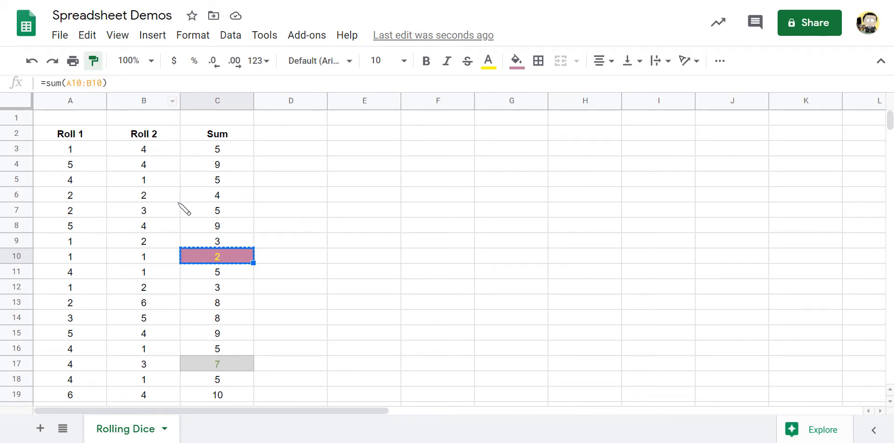
scroll(215, 302, "down", 4)
scroll(216, 304, "down", 1)
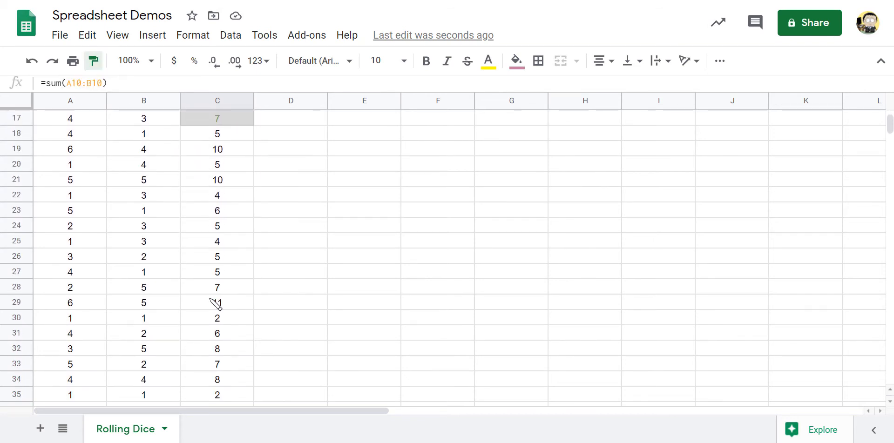
left_click(216, 318)
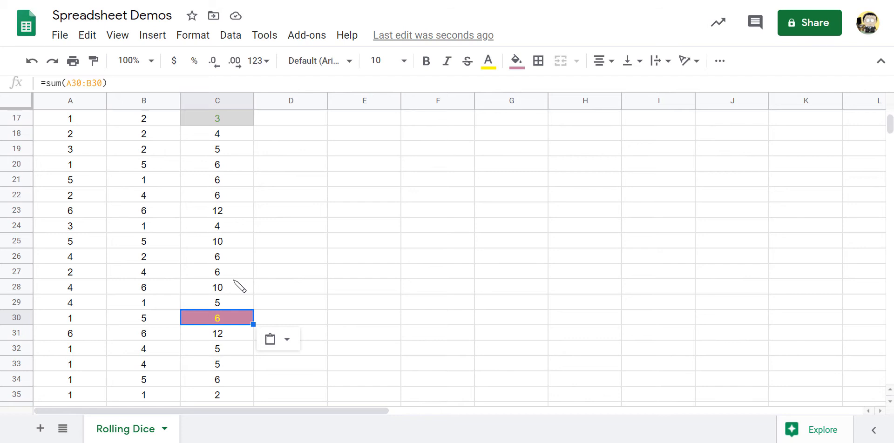
scroll(240, 286, "up", 5)
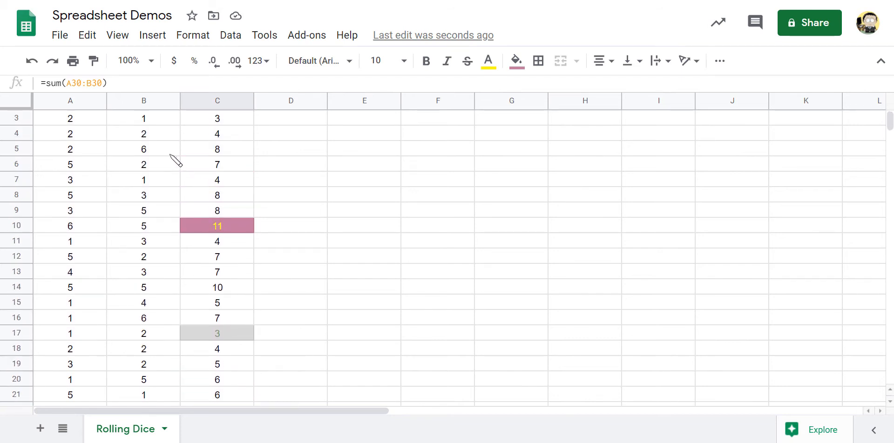
scroll(191, 199, "up", 1)
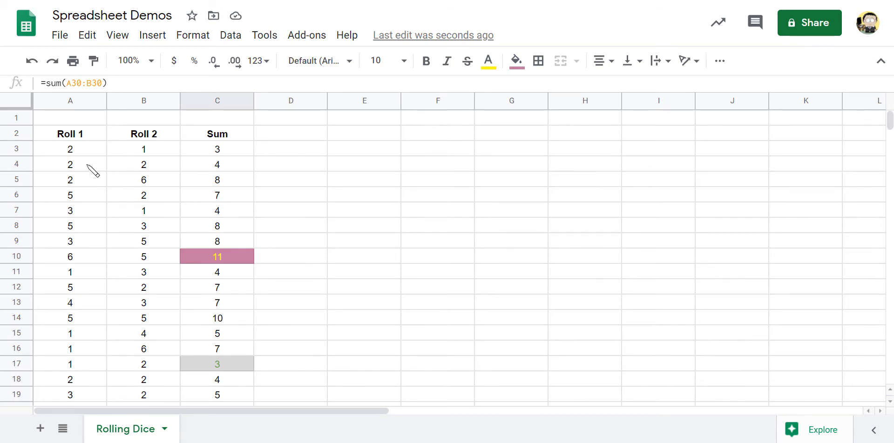
Step: Examine the colored sums and the sums further down the Sum column through row 55, then return to the first row
left_click(78, 153)
left_click(166, 150)
left_click(206, 149)
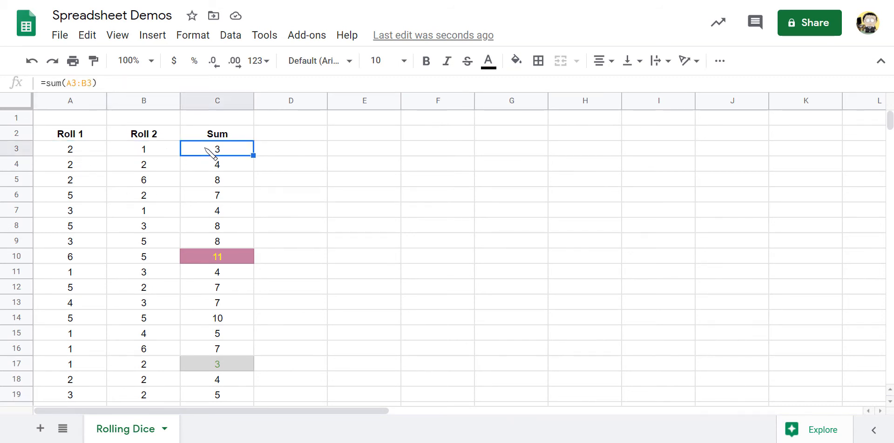
left_click(240, 257)
scroll(261, 319, "down", 5)
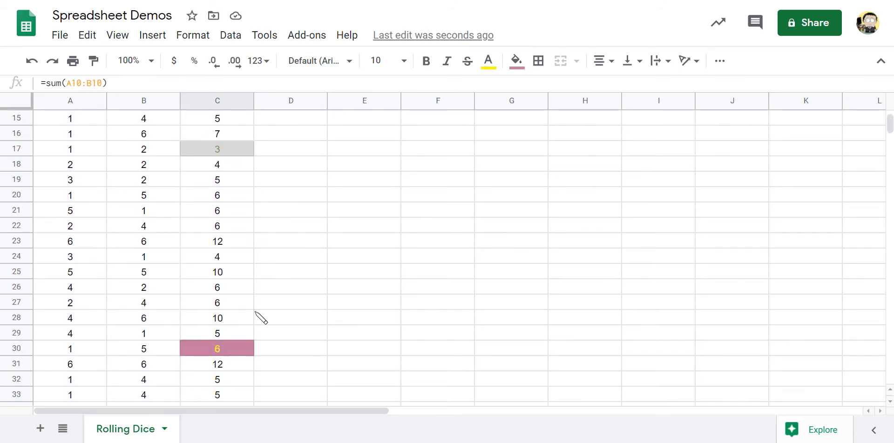
left_click(221, 349)
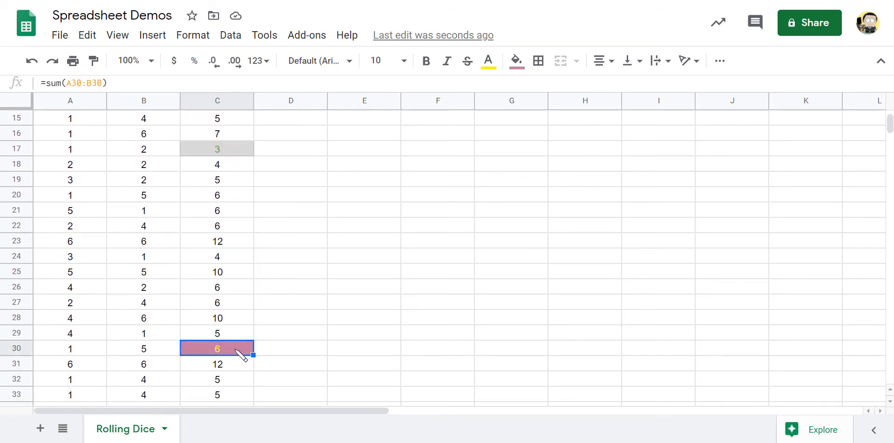
scroll(237, 315, "down", 6)
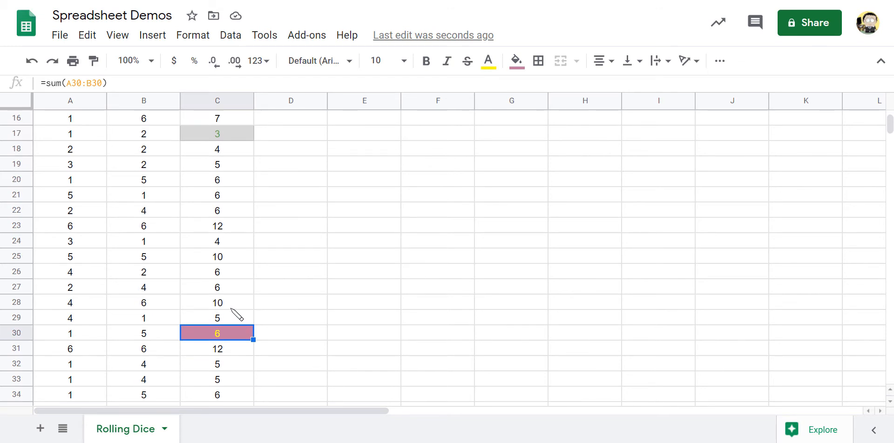
scroll(231, 309, "down", 2)
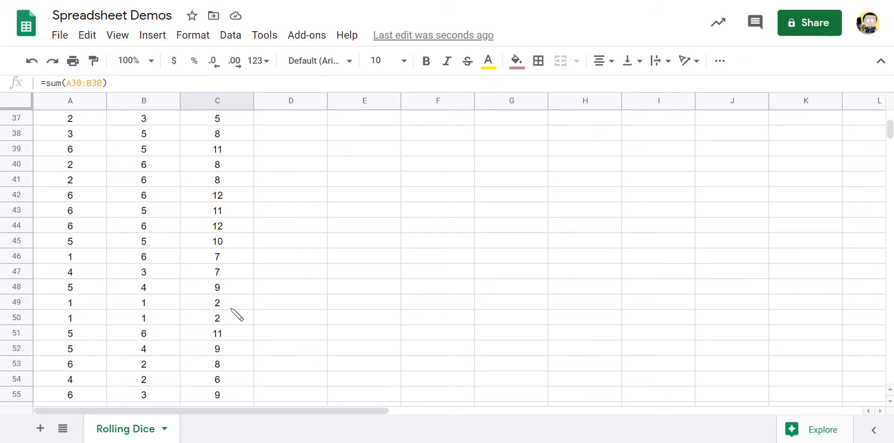
left_click_drag(220, 306, 221, 316)
left_click(239, 257)
scroll(240, 256, "up", 12)
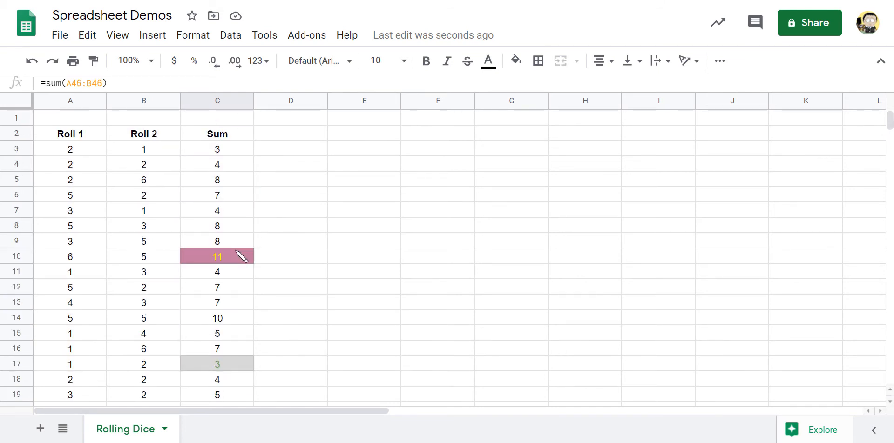
Step: Undo all manual and copied coloring of the sums, continuing back past the renaming of the sheet
key("ctrl+z")
key("ctrl+z")
key("ctrl+z")
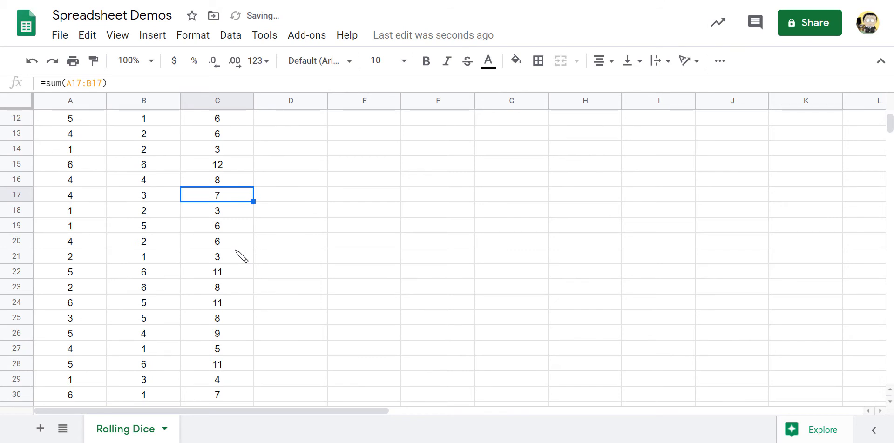
key("ctrl+z")
key("ctrl+z")
key("ctrl+z")
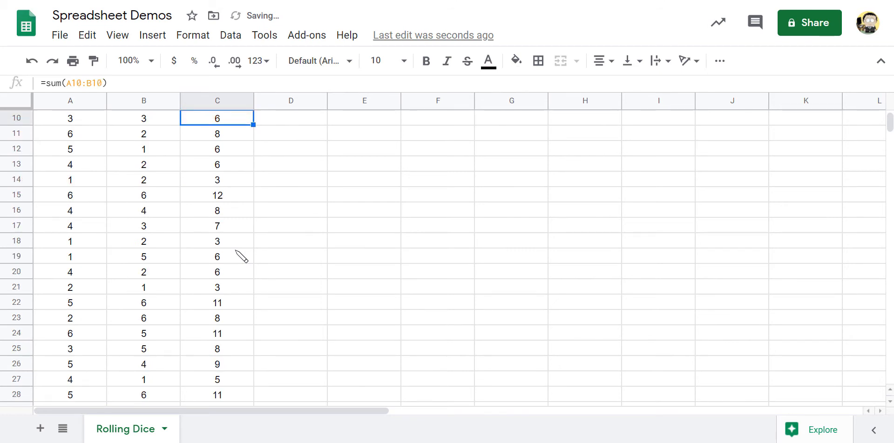
key("ctrl+z")
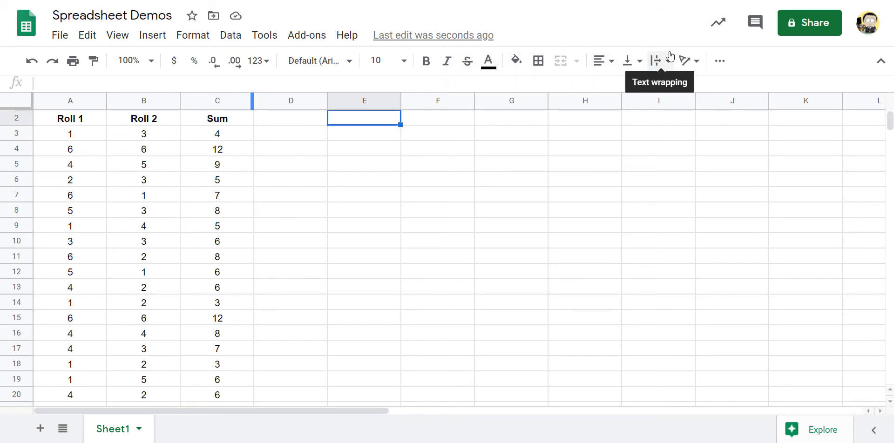
scroll(317, 199, "up", 1)
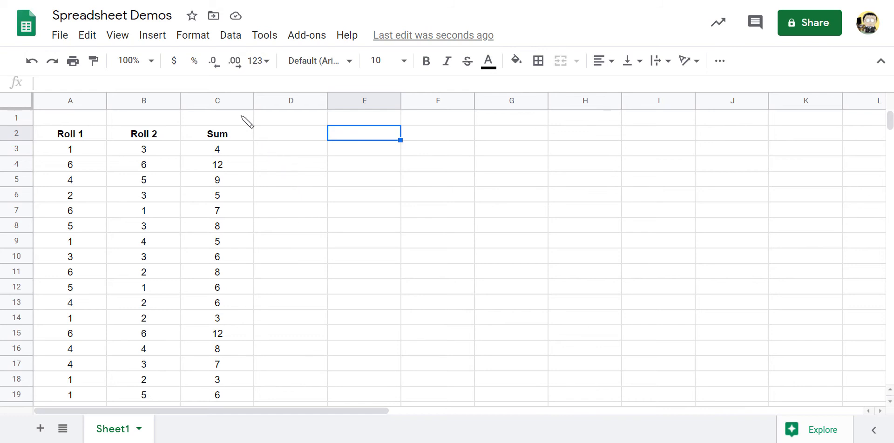
Step: Start a conditional formatting rule for the whole Sum column, C1:C1000
left_click(215, 101)
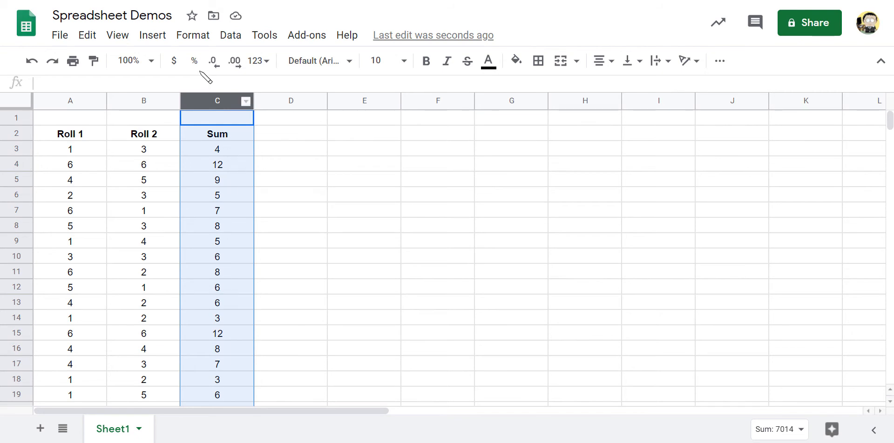
left_click(198, 42)
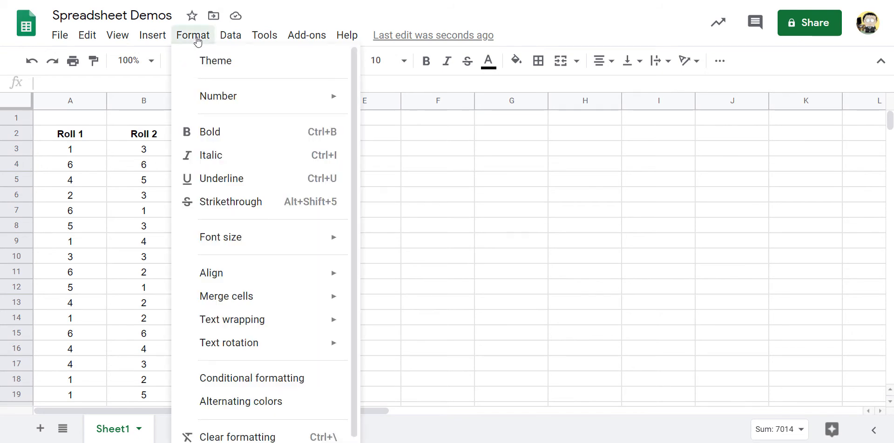
left_click(270, 388)
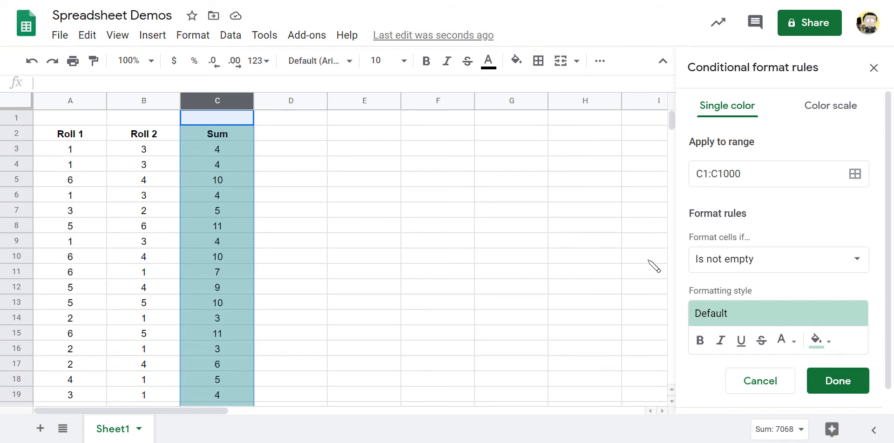
Step: Examine the available rule conditions, from the empty and text conditions through the date and number comparisons to the custom formula
left_click(755, 267)
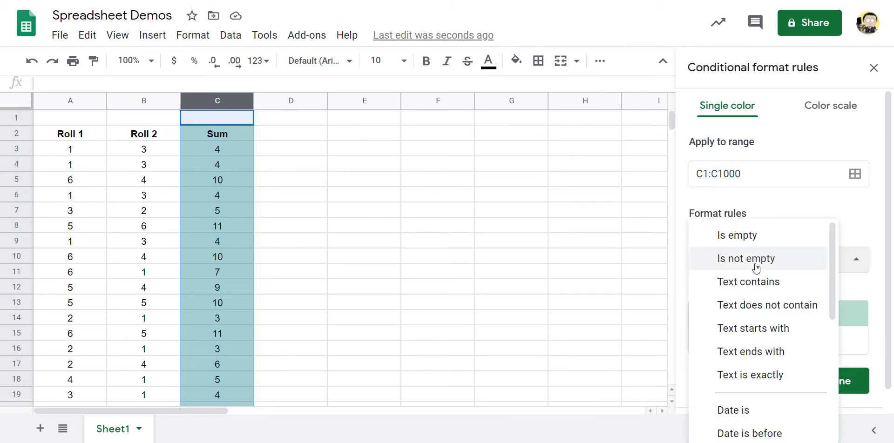
scroll(755, 269, "down", 5)
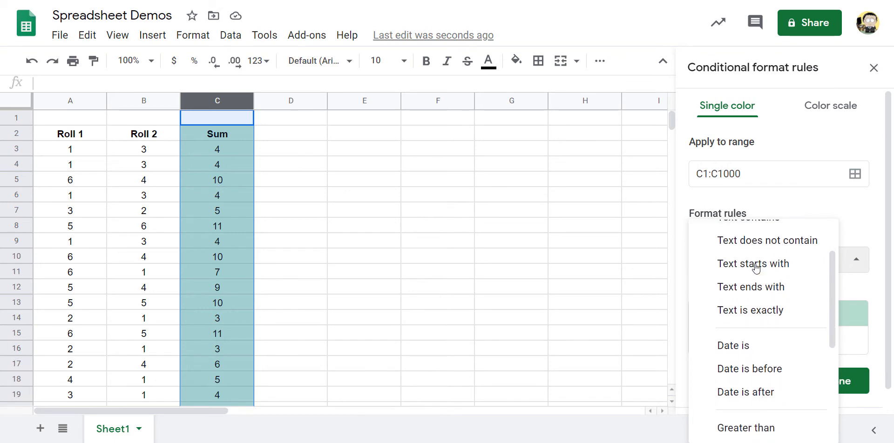
scroll(755, 268, "down", 2)
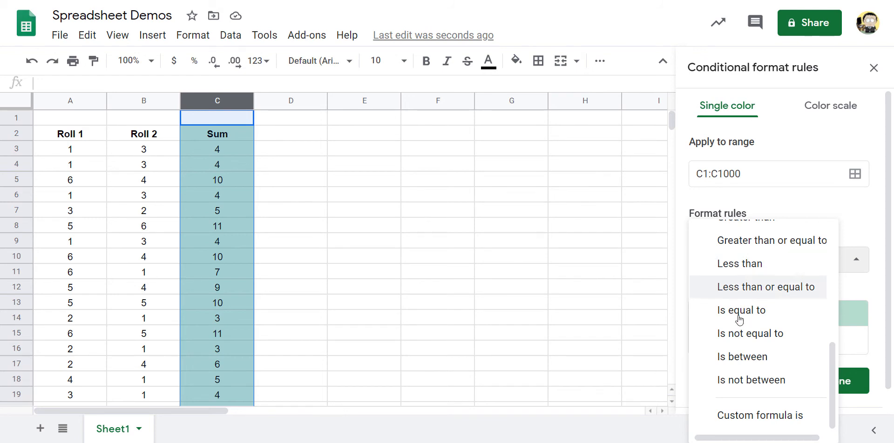
scroll(755, 331, "up", 3)
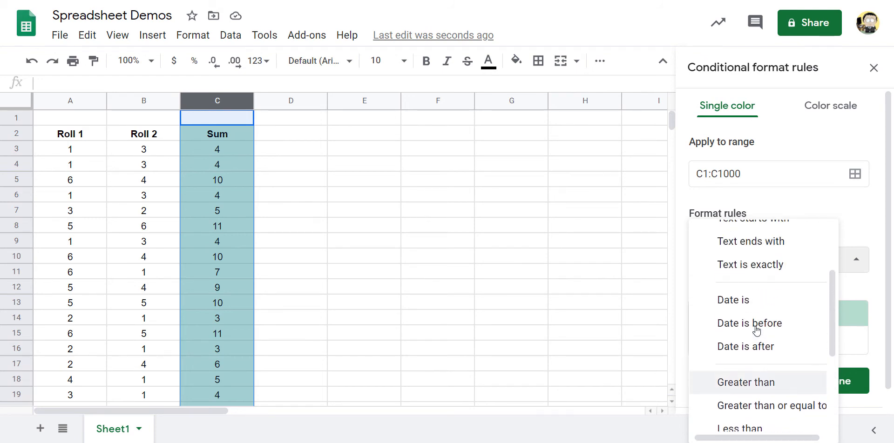
scroll(753, 332, "down", 3)
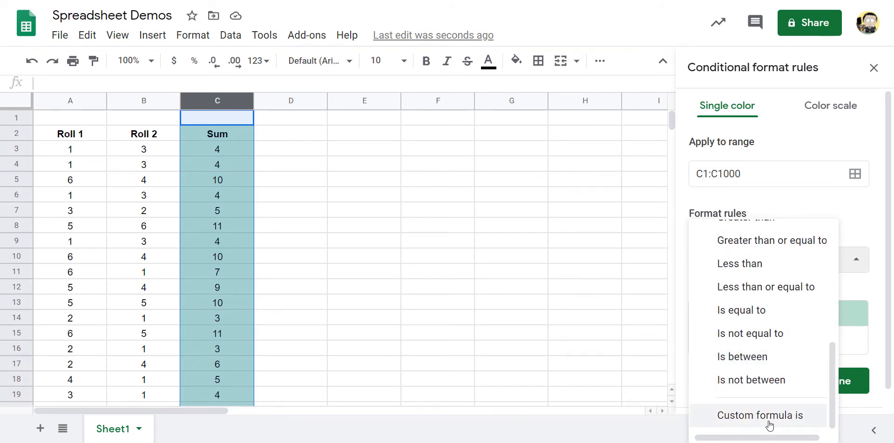
scroll(769, 245, "up", 5)
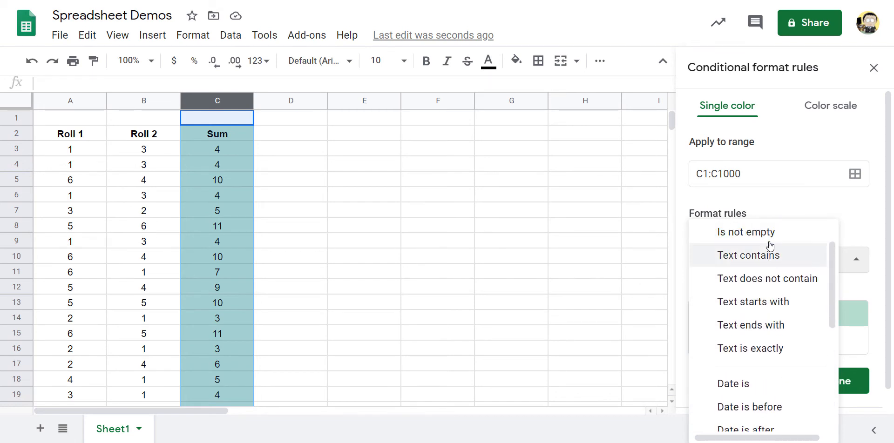
scroll(769, 246, "up", 1)
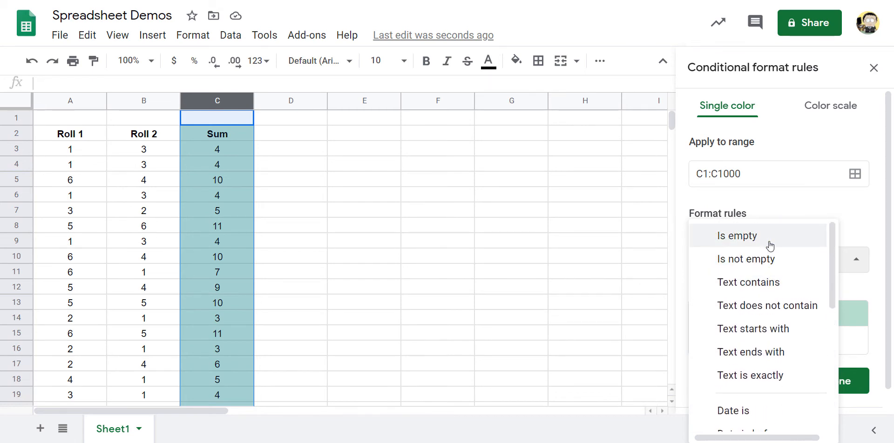
scroll(769, 245, "down", 5)
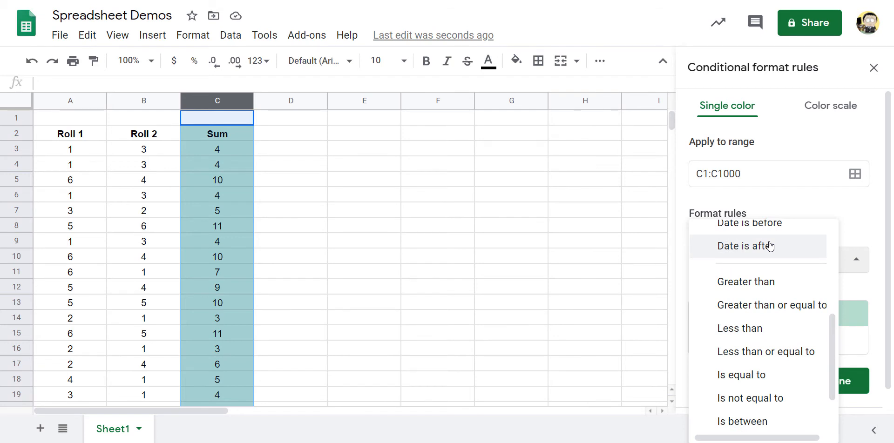
Step: Make the rule apply when the value is equal to 2, give it a light red fill, and save it
left_click(747, 384)
left_click(750, 295)
type("2")
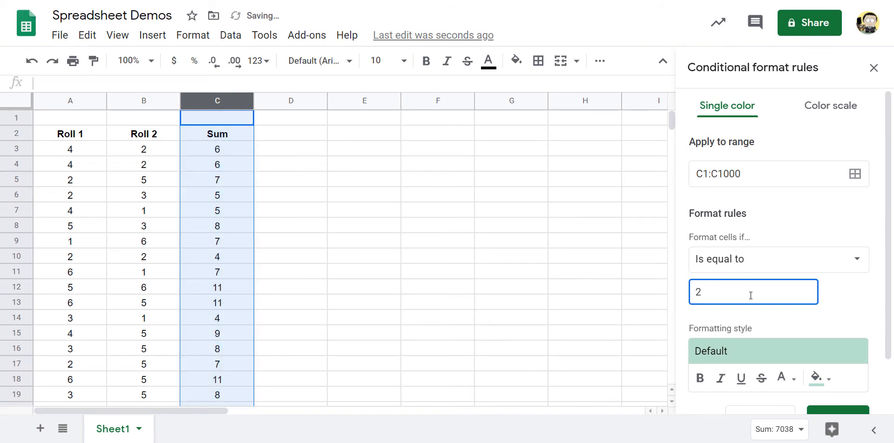
left_click(819, 380)
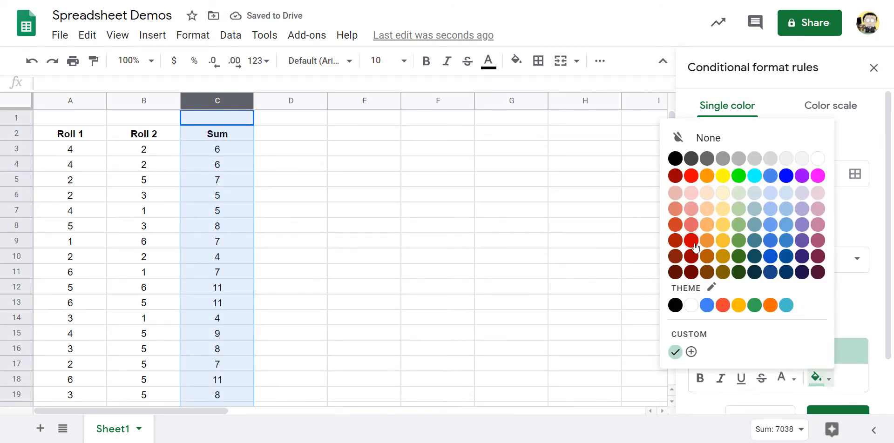
left_click(691, 224)
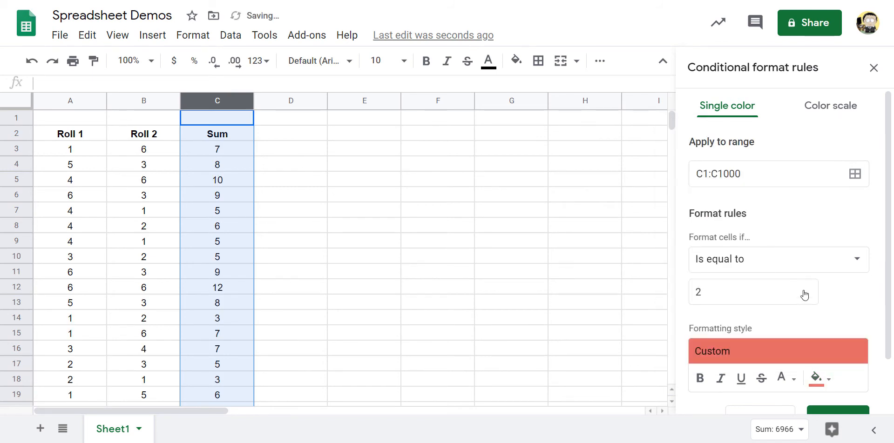
scroll(834, 303, "down", 2)
left_click(842, 362)
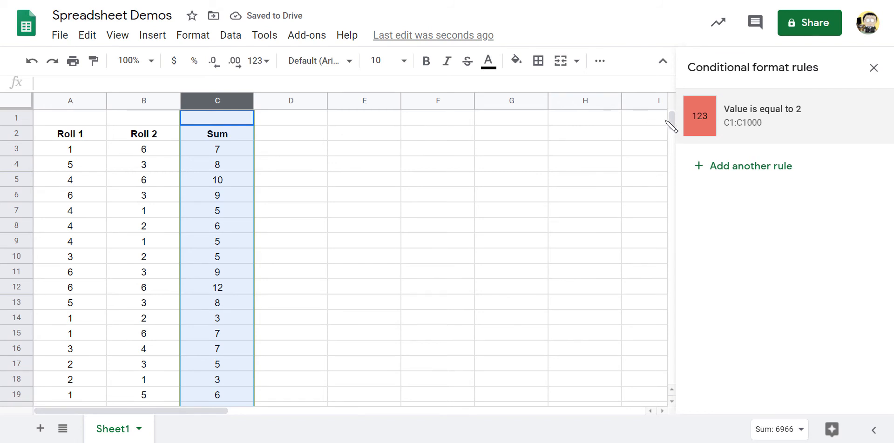
Step: Enter the throwaway text "fwefwef" in D3 and delete it to re-roll the dice
mouse_move(672, 122)
left_mouse_down()
mouse_move(676, 175)
mouse_move(673, 121)
left_mouse_up()
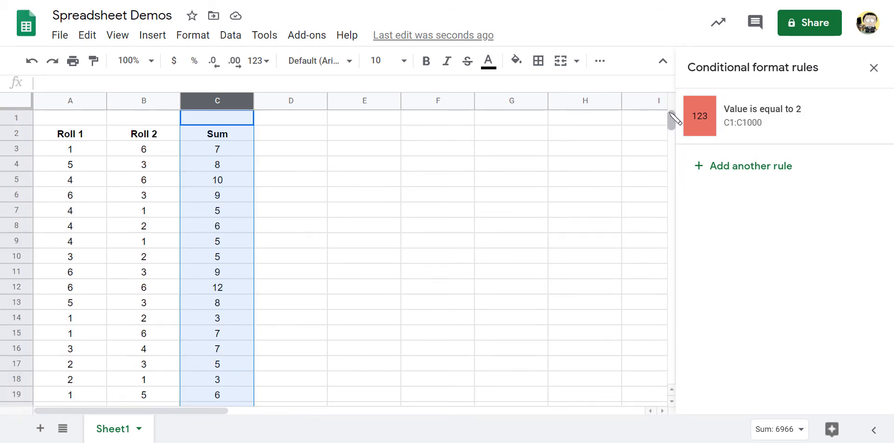
left_click(278, 152)
type("fwefwef")
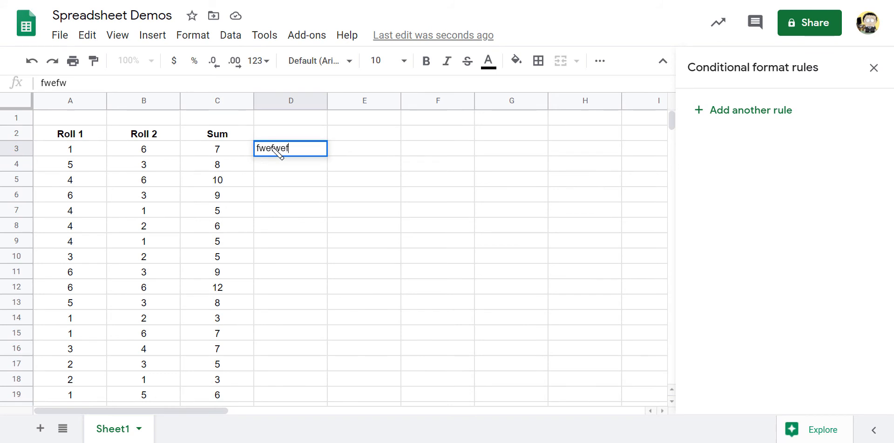
key("Return")
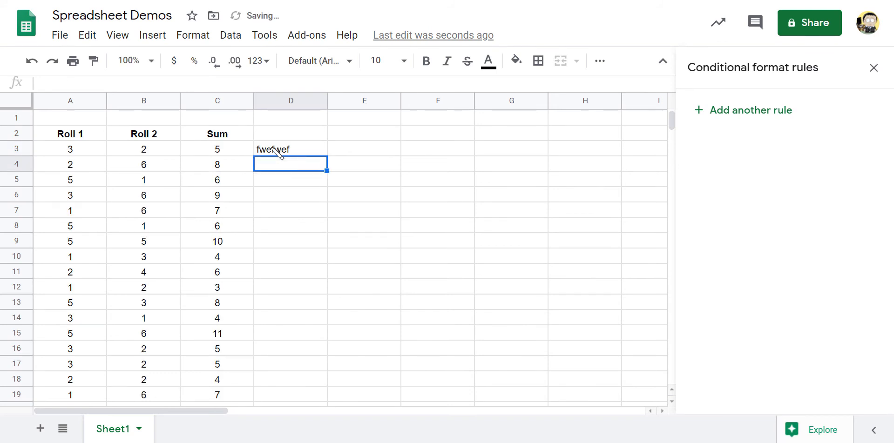
left_click(287, 154)
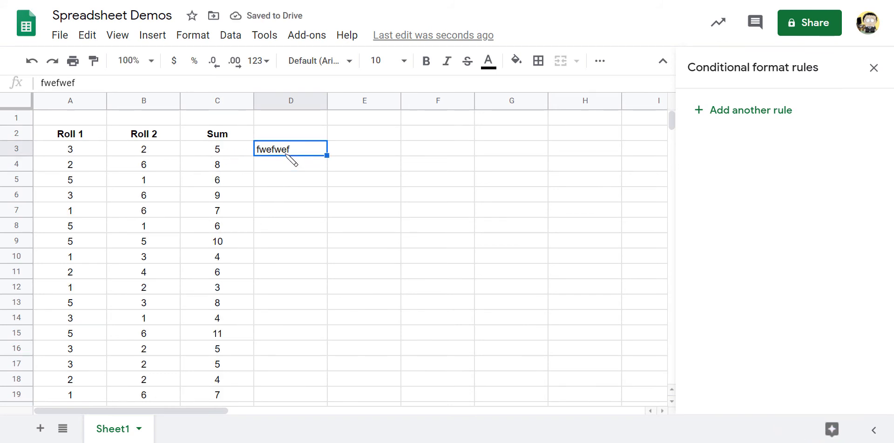
key("Delete")
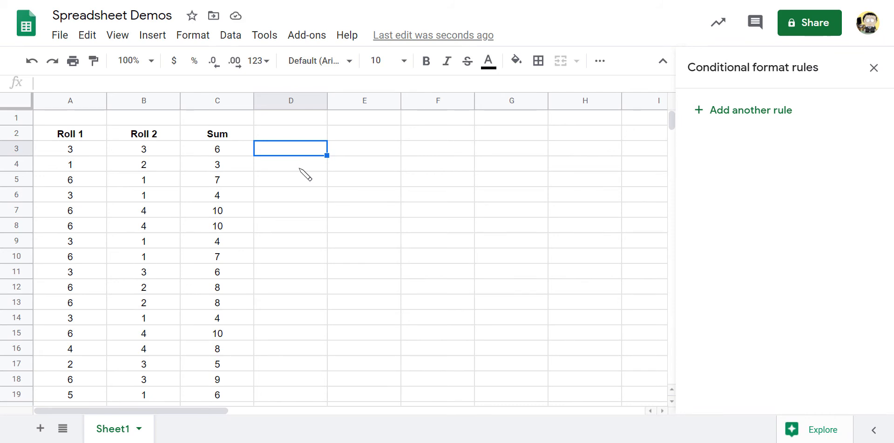
Step: Enter the throwaway text "fe" in D4 and delete it to re-roll the dice again
left_click(301, 167)
type("fe")
key("Return")
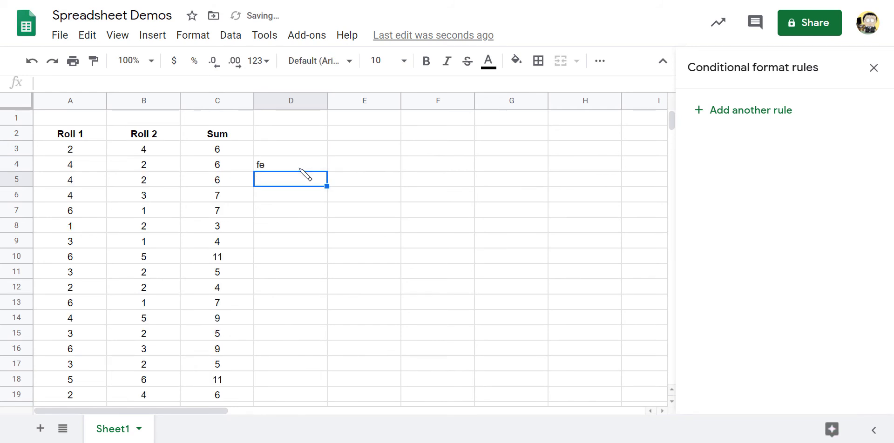
left_click(299, 168)
key("Delete")
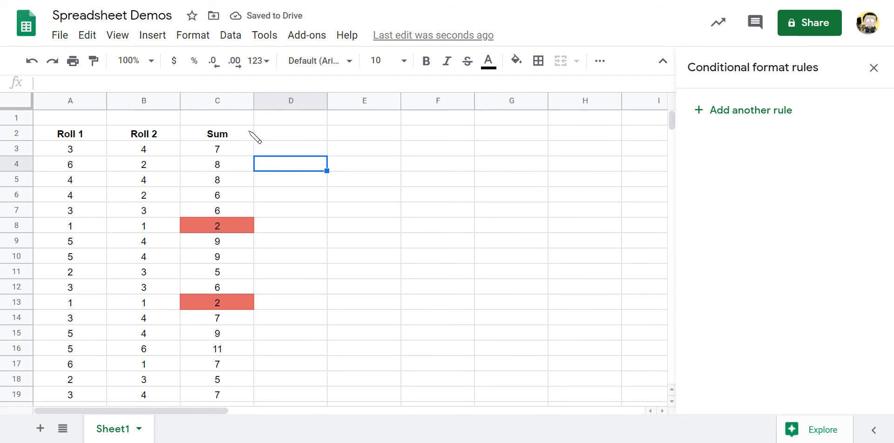
Step: Add a second conditional format rule to column C that fills values equal to 7 with the default green, and save it
left_click(216, 101)
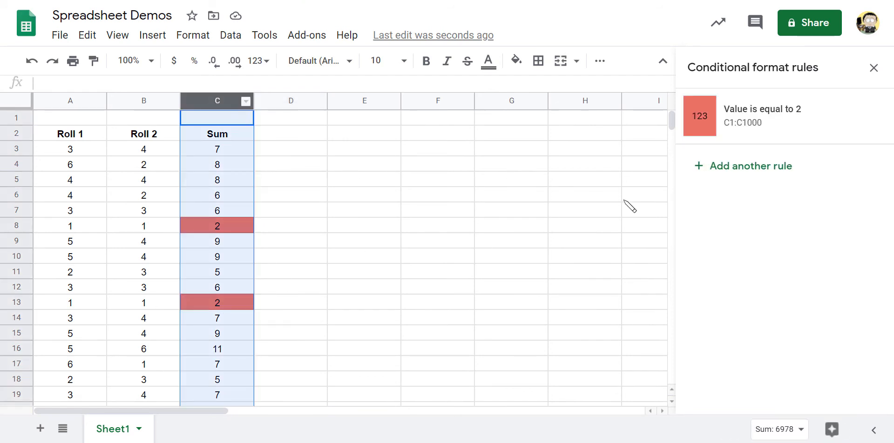
left_click(751, 174)
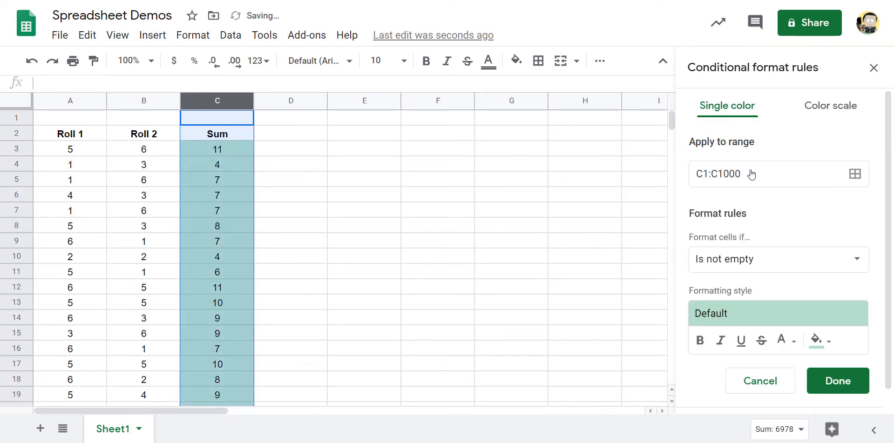
left_click(763, 259)
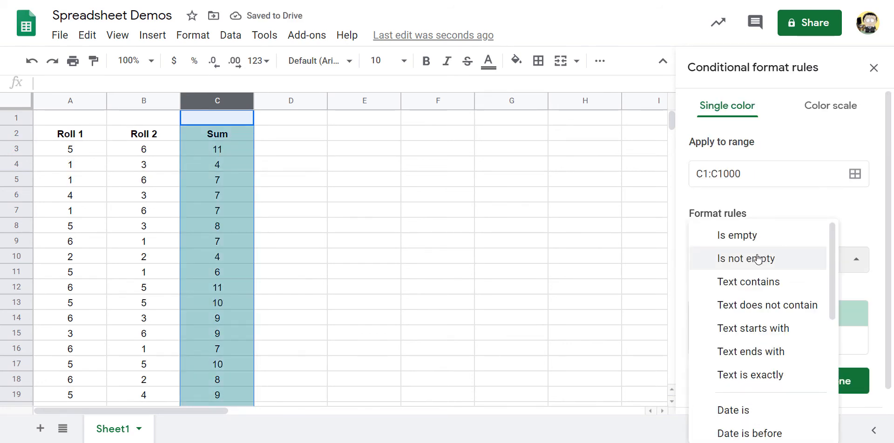
scroll(761, 346, "down", 5)
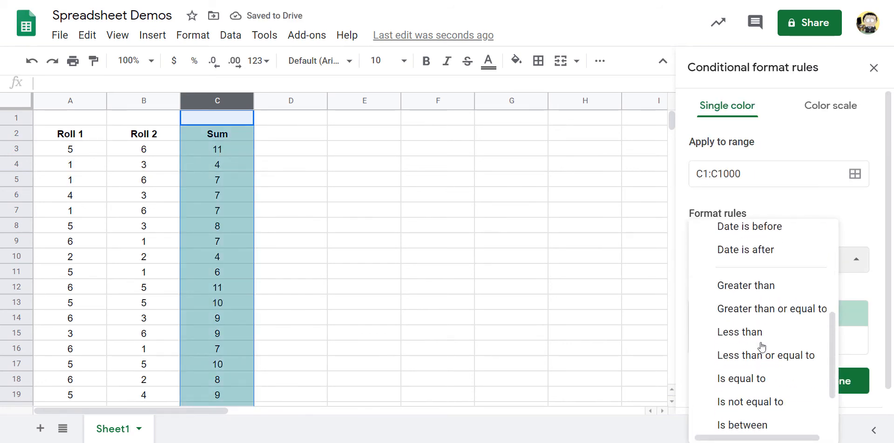
left_click(758, 374)
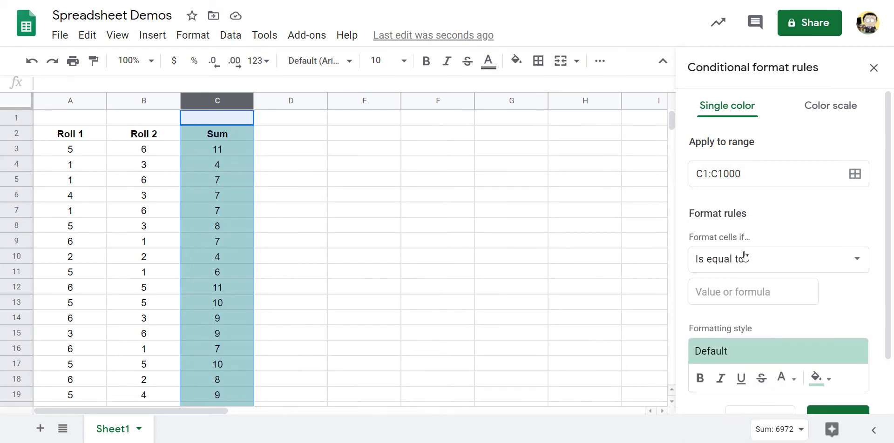
left_click(736, 290)
type("7")
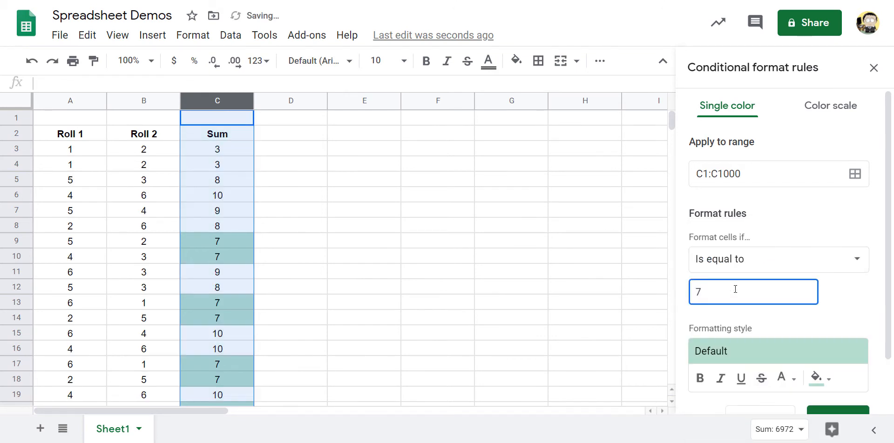
left_click(838, 414)
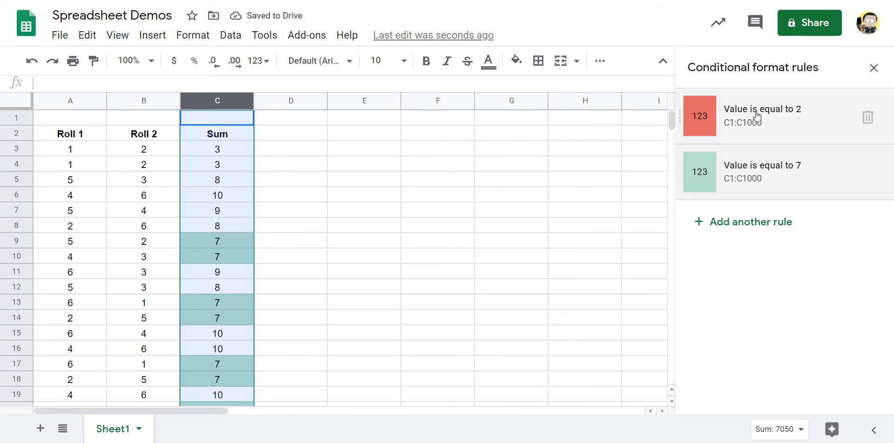
Step: Look through the rows of the Sum column to check which sums the two color rules highlight
left_click(332, 214)
scroll(236, 242, "down", 17)
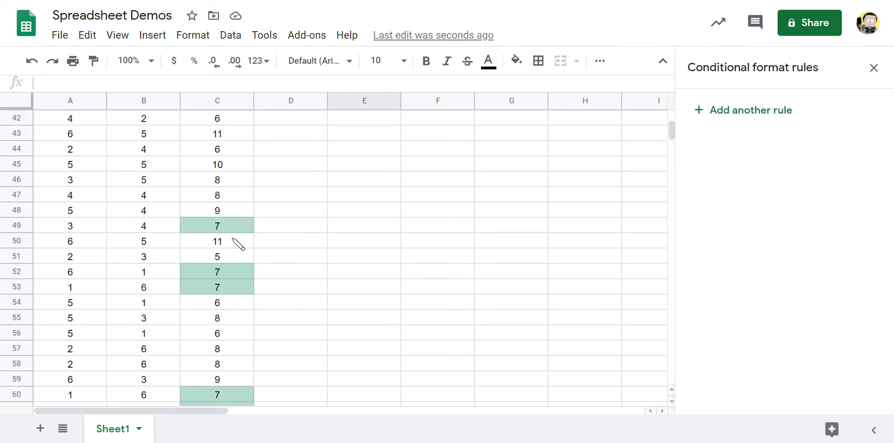
scroll(238, 244, "down", 3)
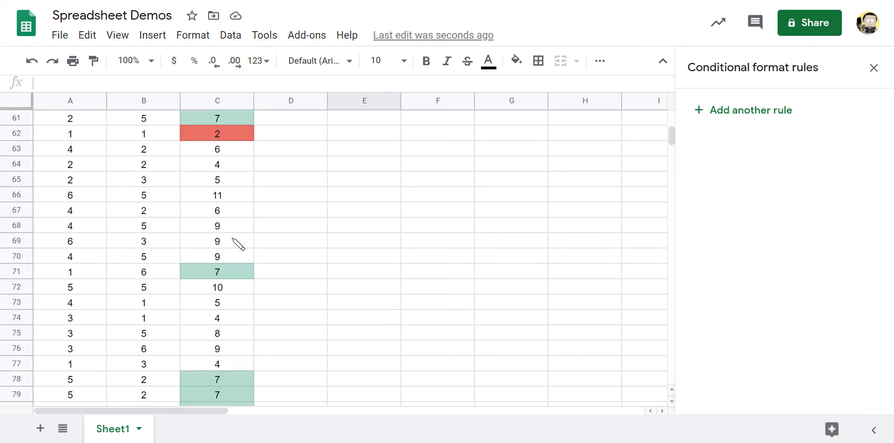
scroll(238, 244, "up", 20)
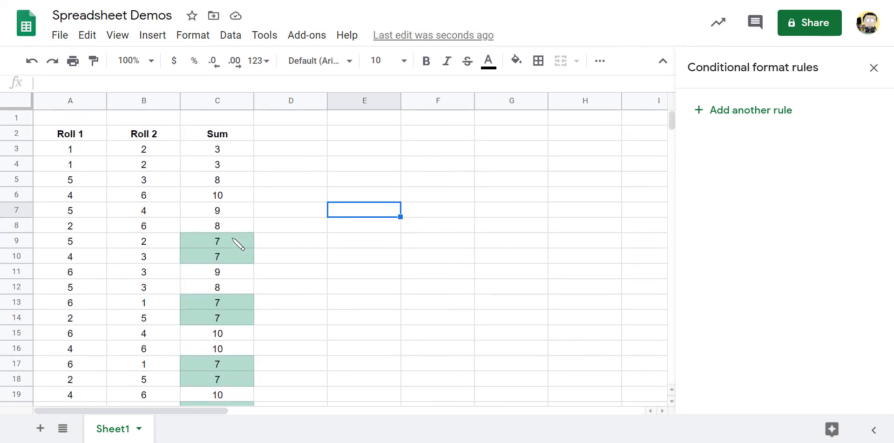
scroll(237, 244, "down", 20)
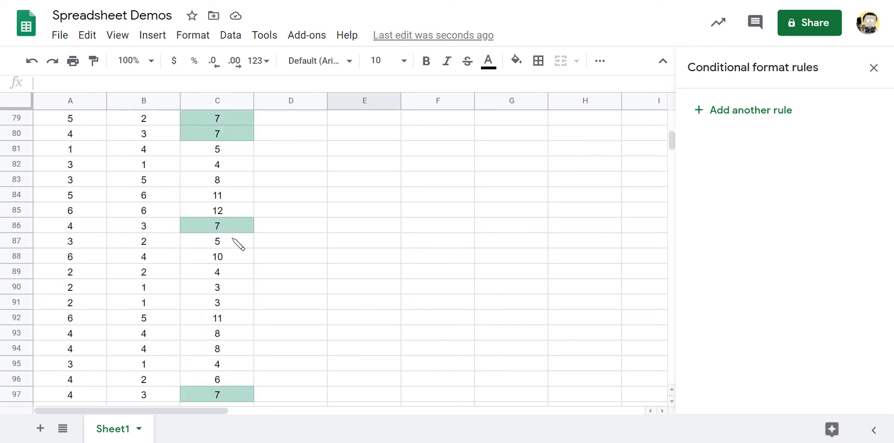
scroll(237, 244, "down", 10)
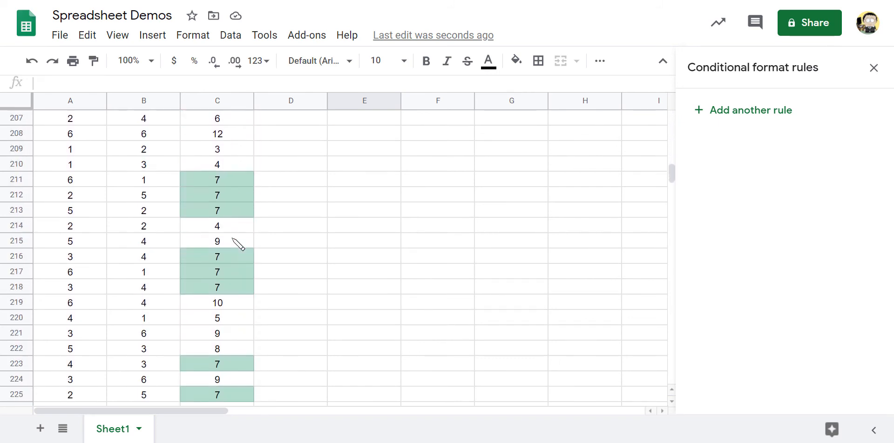
scroll(237, 244, "up", 20)
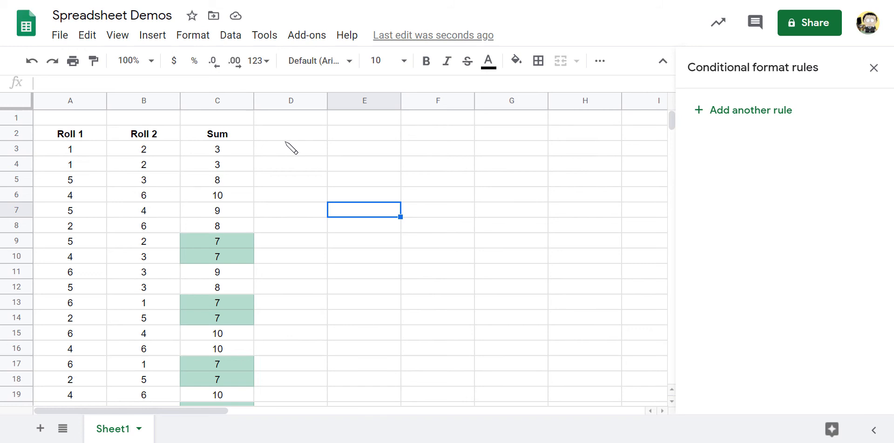
Step: Enter the header "Is Snake Eyes?" in D2, beside the Sum header
left_click(285, 136)
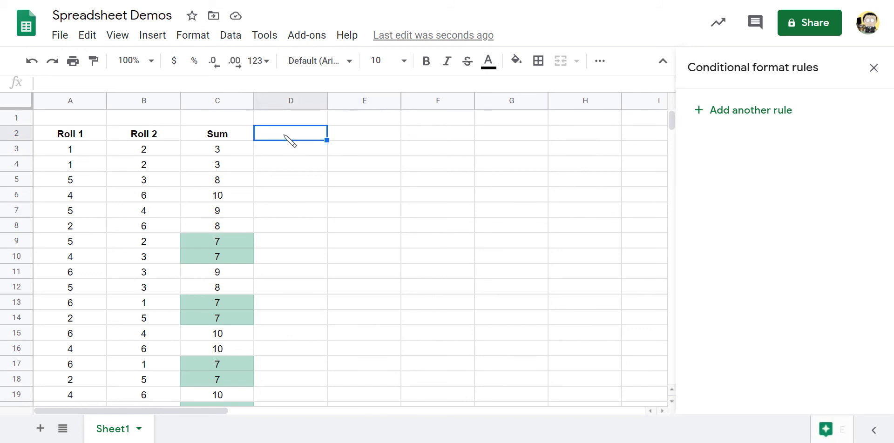
type("I")
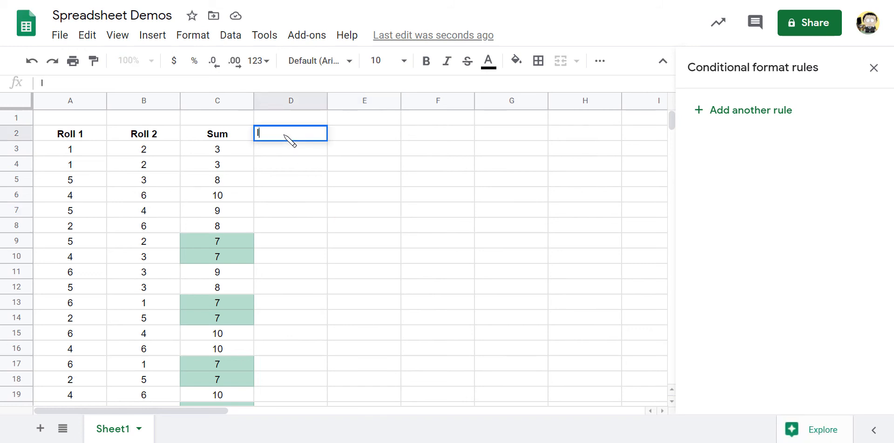
type("s Snake Eyes?")
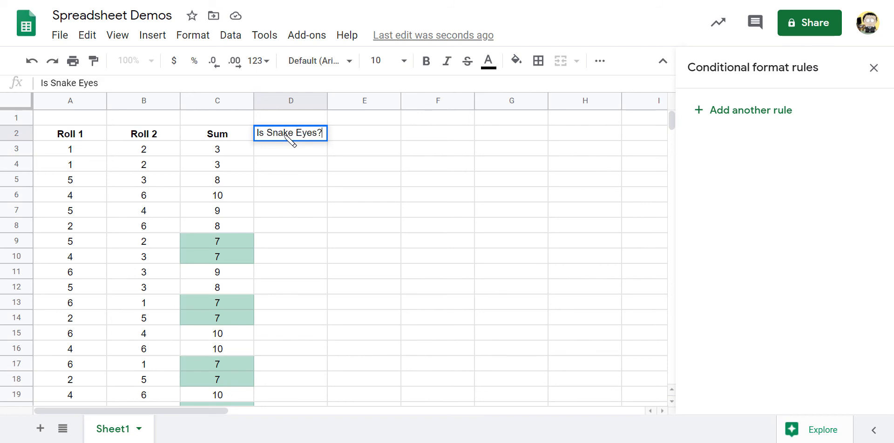
key("Return")
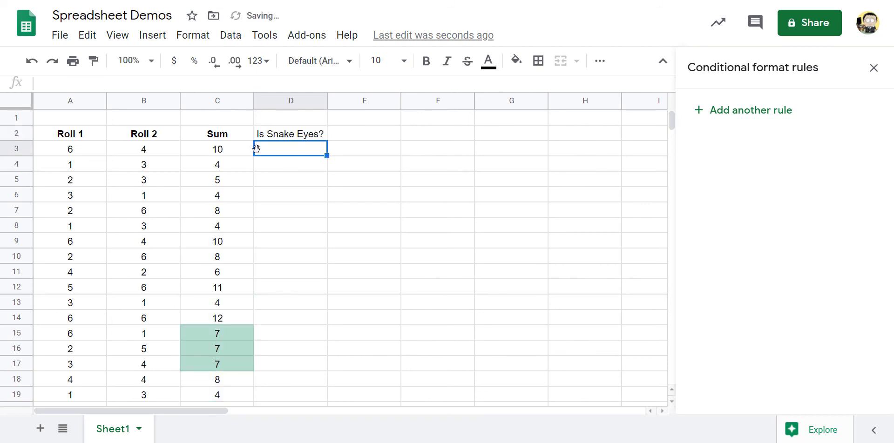
Step: Make the "Is Snake Eyes?" header in D2 bold
left_click(287, 136)
double_click(303, 134)
key("ctrl+b")
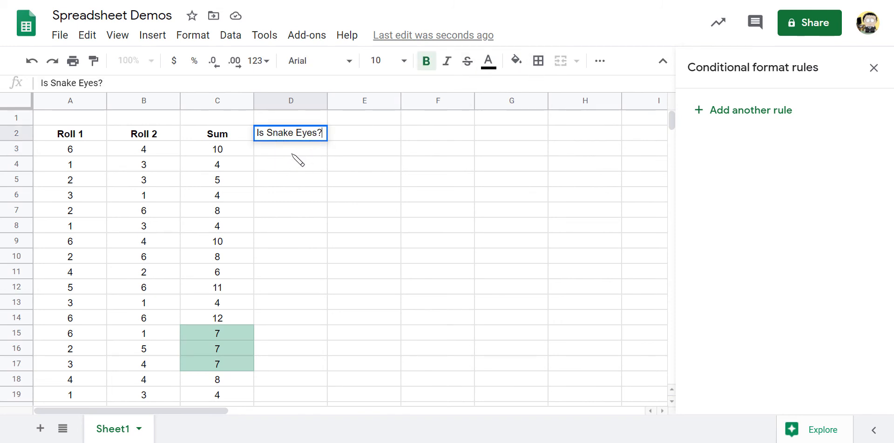
key("Return")
left_click(285, 135)
key("ctrl+b")
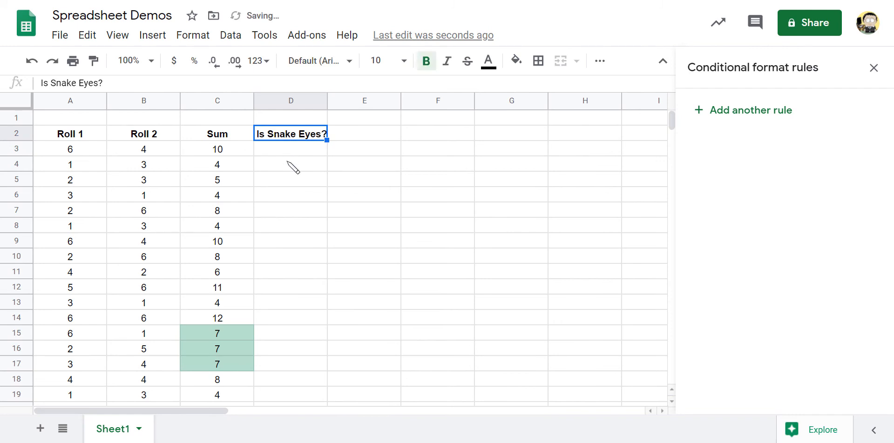
Step: Enter the formula =if(C3=2,"SNAKE EYES!","No") in D3 and decline the suggested autofill for the column
left_click(288, 164)
left_click(286, 154)
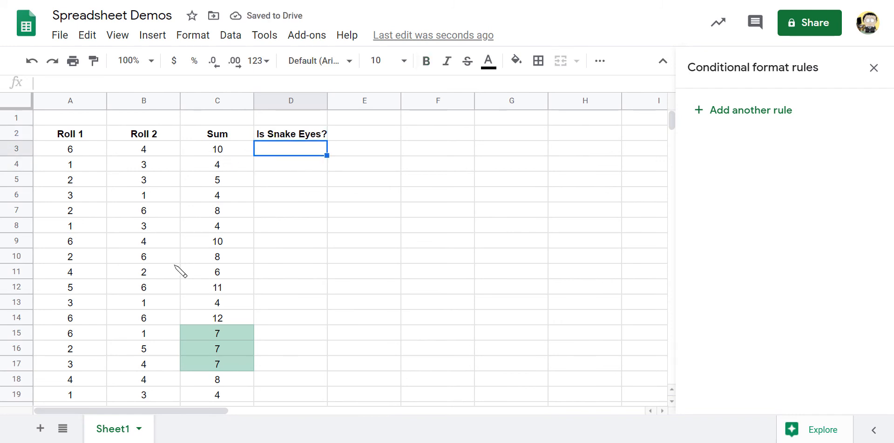
type("=")
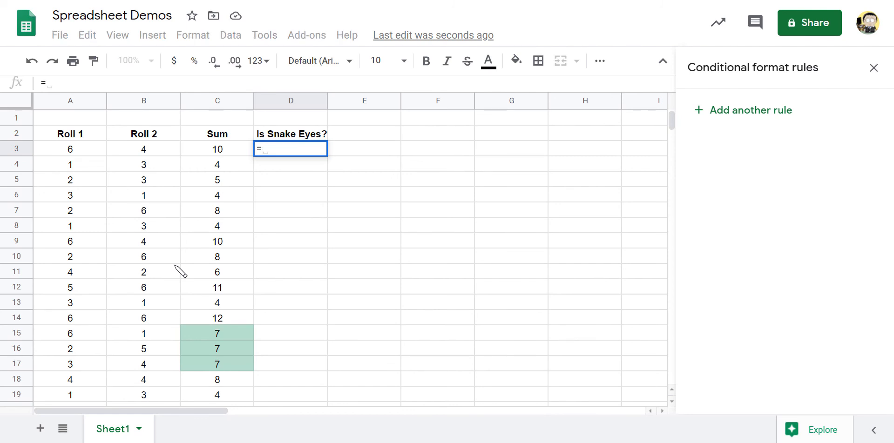
type("if(")
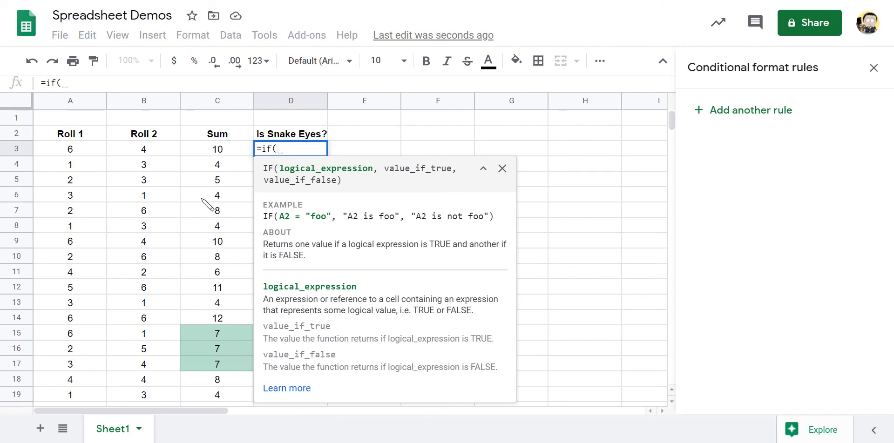
left_click(225, 151)
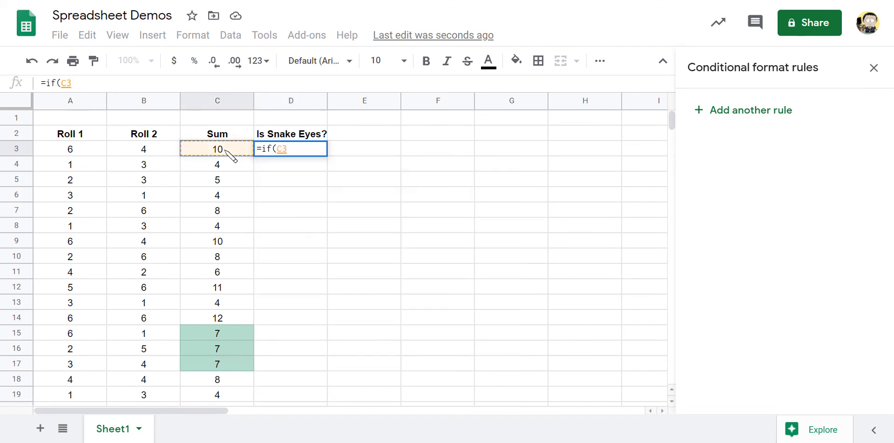
type("=")
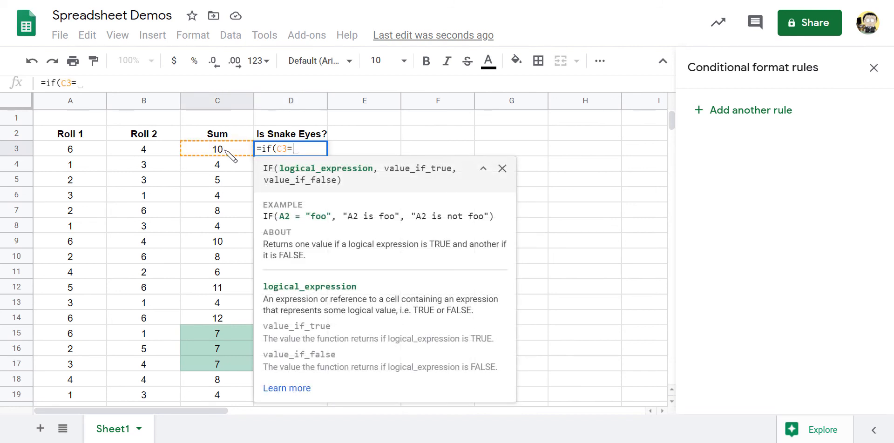
type("2, ")
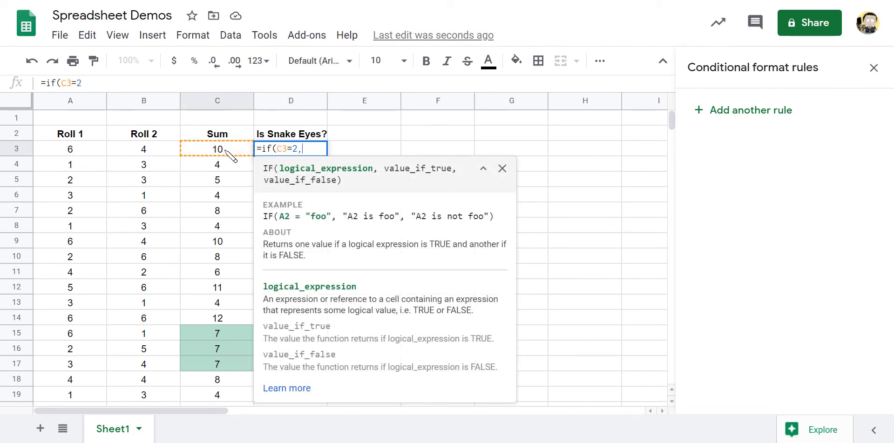
type("\"")
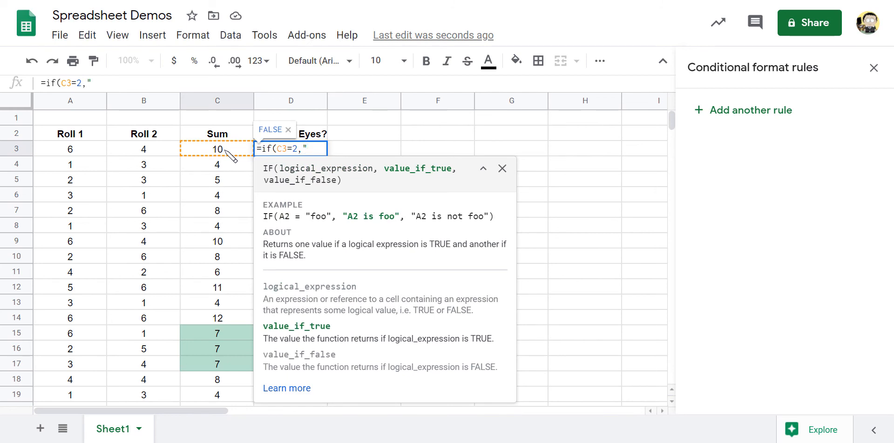
type("SNAKE EYS!")
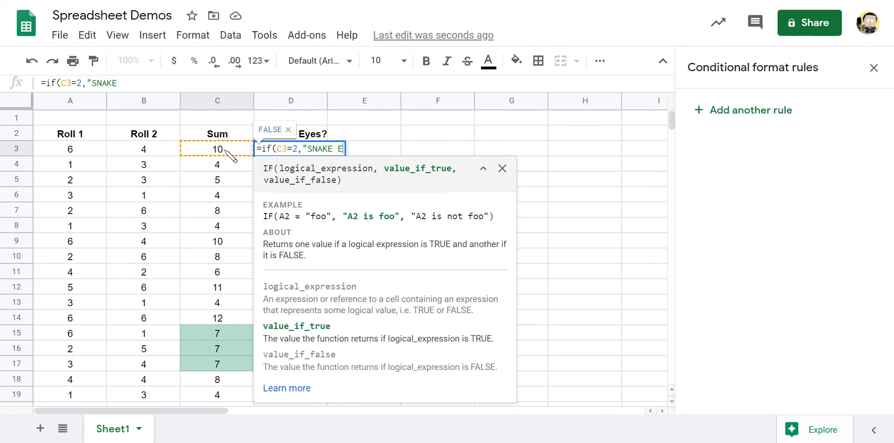
key("BackSpace")
key("BackSpace")
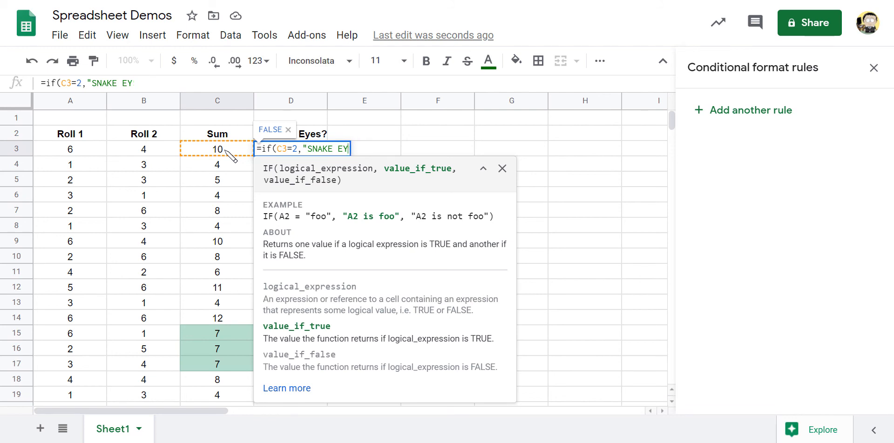
type("ES!\",")
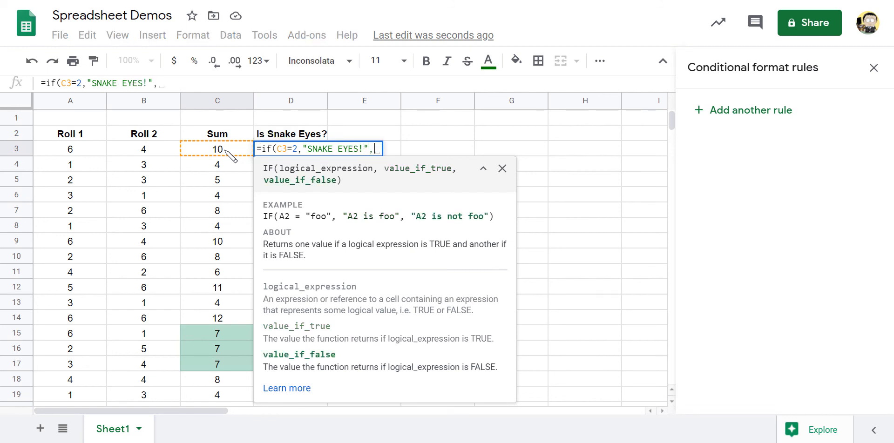
type("\"No\")")
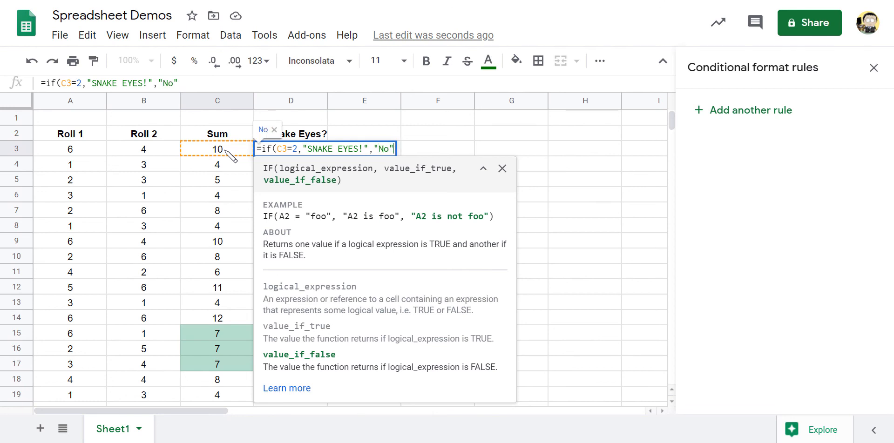
key("Return")
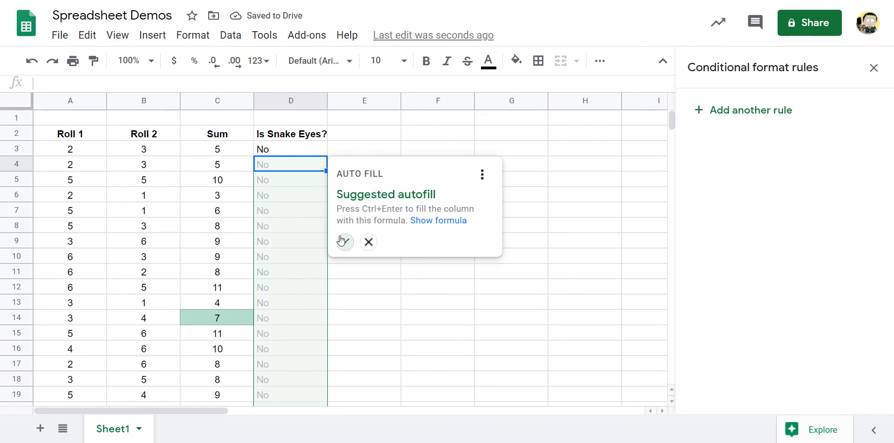
left_click(368, 242)
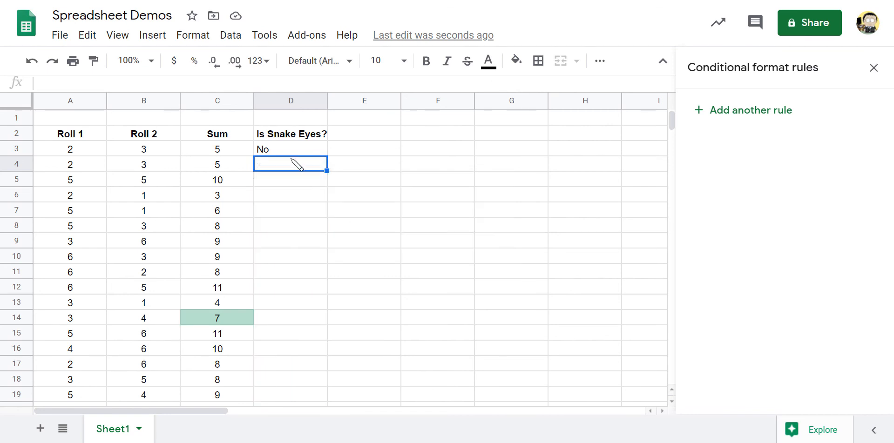
Step: Re-roll the dice repeatedly by clearing the empty cell E3 to test the snake eyes formula in D3
left_click(352, 155)
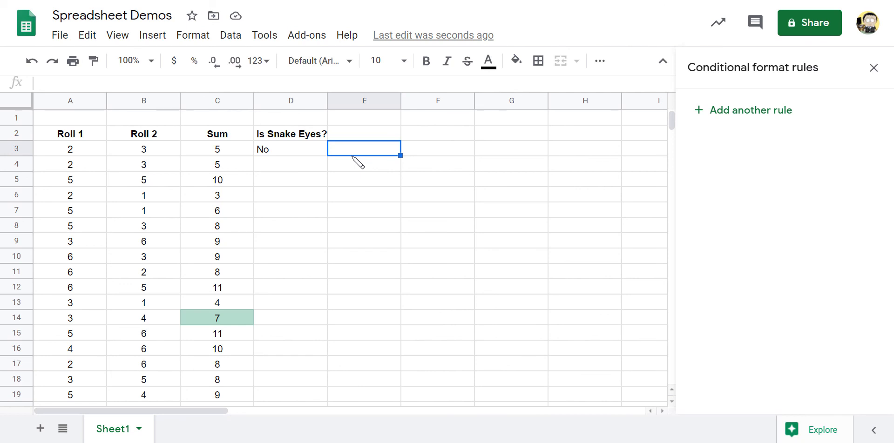
key("Delete")
key("Delete")
key("Delete")
key("Delete")
key("Delete")
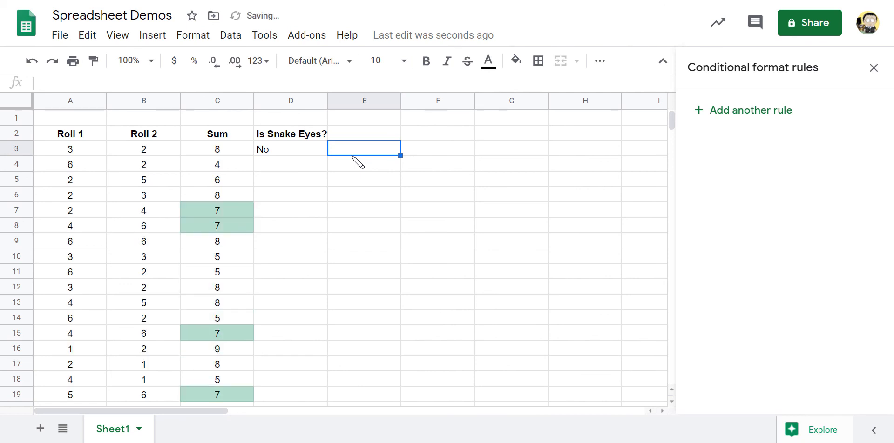
key("Delete")
key("Delete")
key("Delete")
key("Delete")
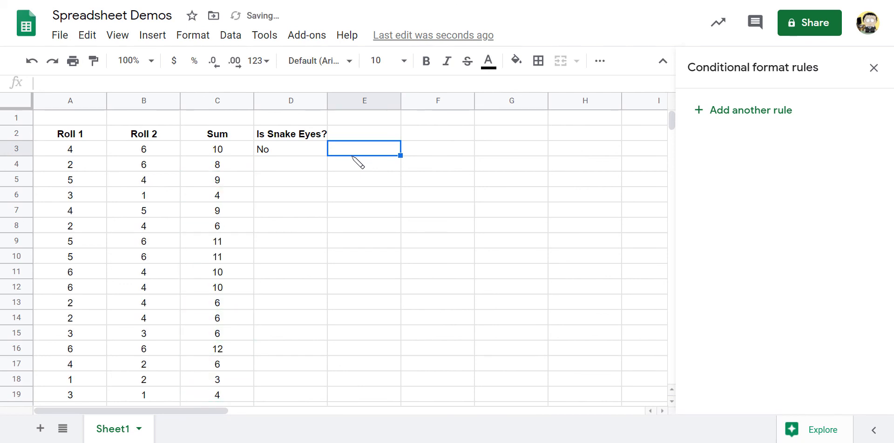
Step: Continue recalculating the random rolls from empty cell E3 to check how D3 responds to different sums
key("Delete")
key("Delete")
key("Delete")
key("Delete")
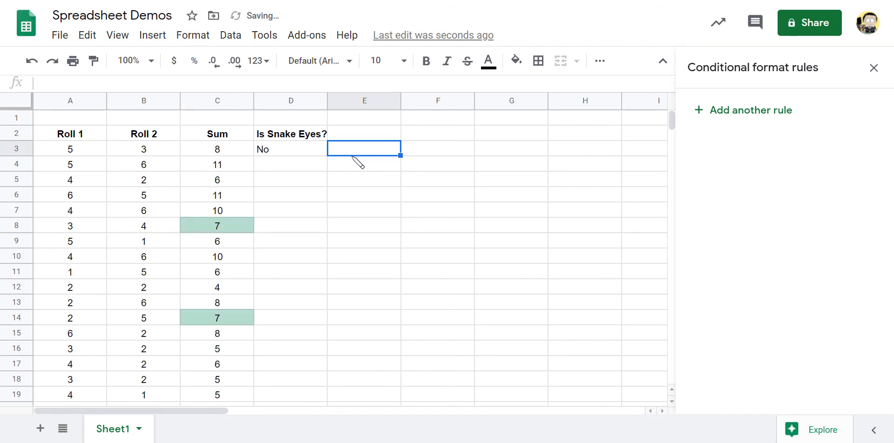
key("Delete")
key("Delete")
key("Delete")
key("Delete")
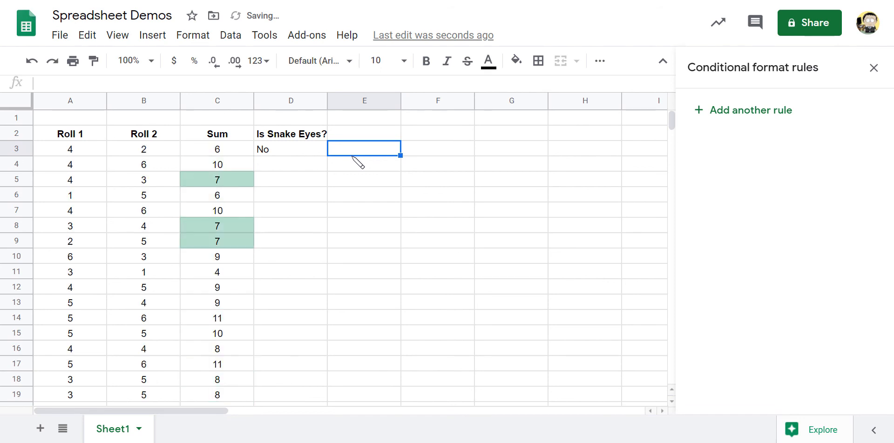
key("Delete")
key("Delete")
key("Delete")
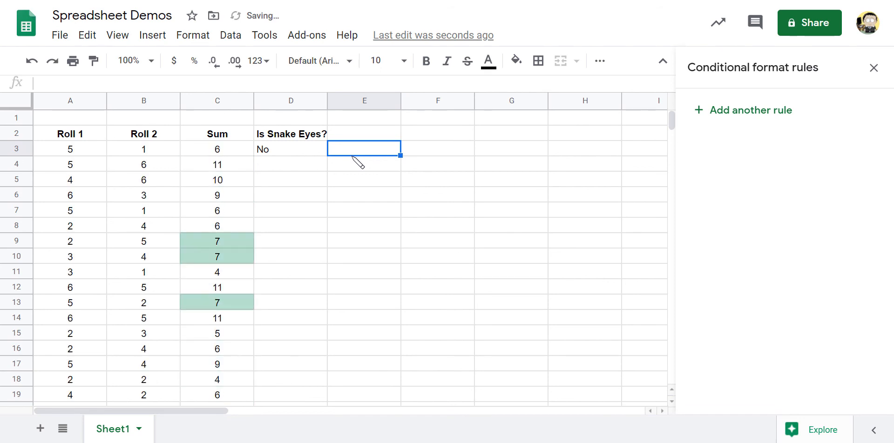
key("Delete")
key("Delete")
key("Delete")
key("Delete")
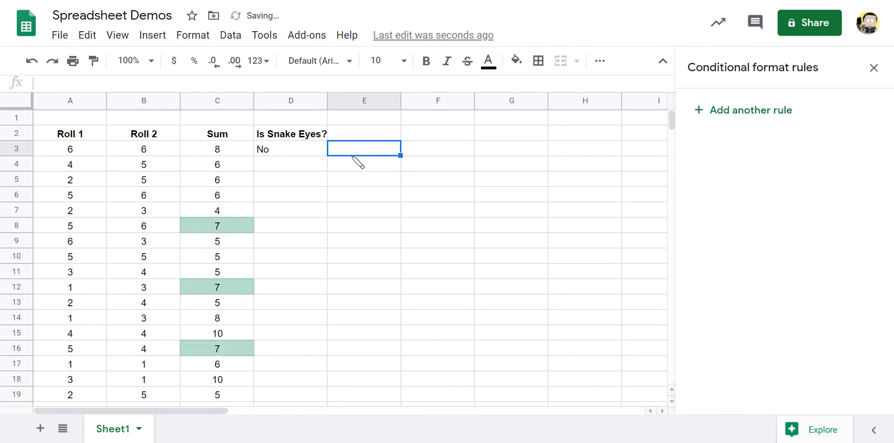
Step: Fill the snake eyes formula from D3 down through D17, undoing an accidental clearing of the filled cells
left_click(313, 154)
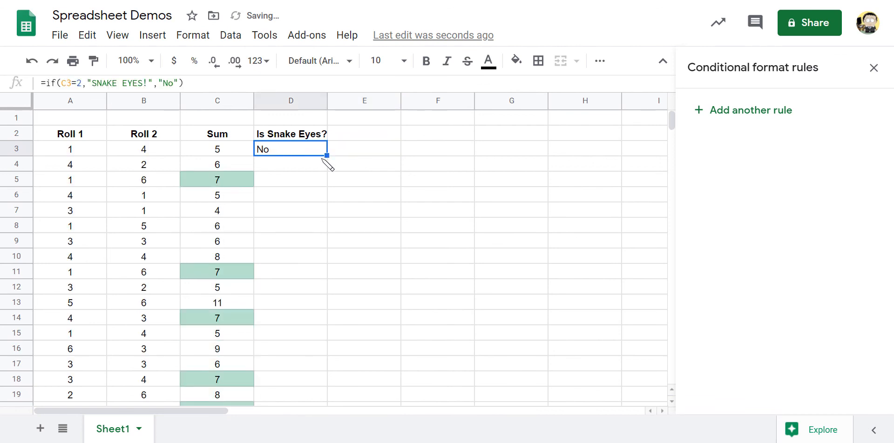
left_click_drag(342, 237, 326, 362)
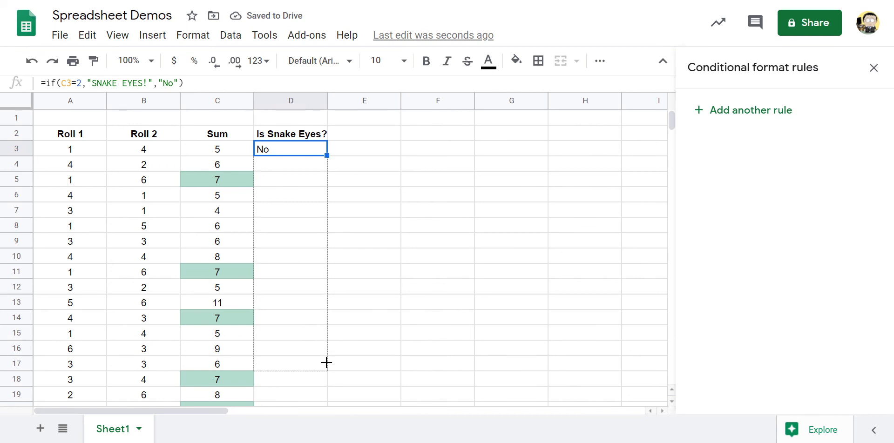
left_click_drag(424, 252, 459, 225)
key("Delete")
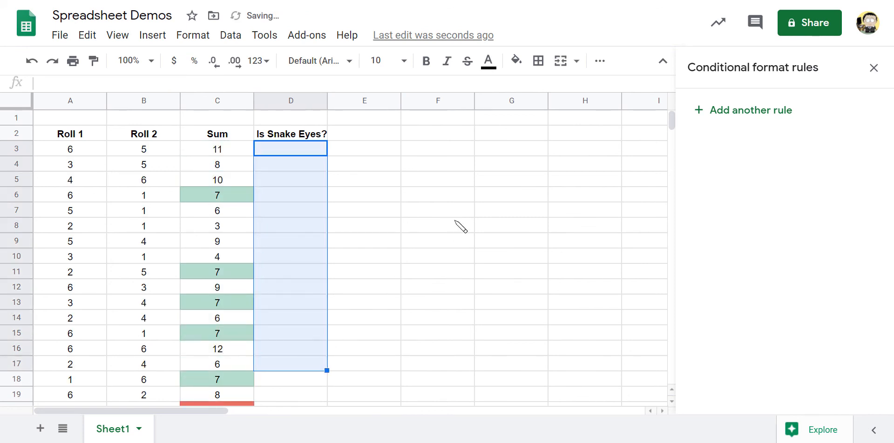
key("ctrl+z")
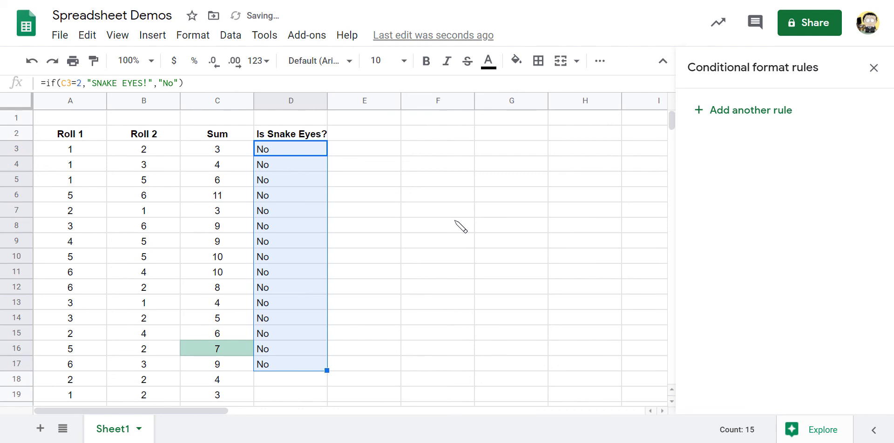
left_click(373, 196)
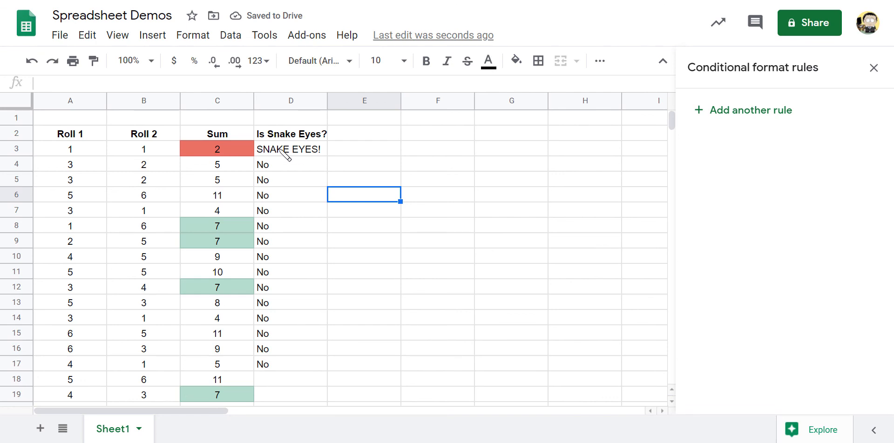
Step: Change the formula in D3 to =if(C3=2,"SNAKE EYES!","") and fill it down through D18
left_click(287, 154)
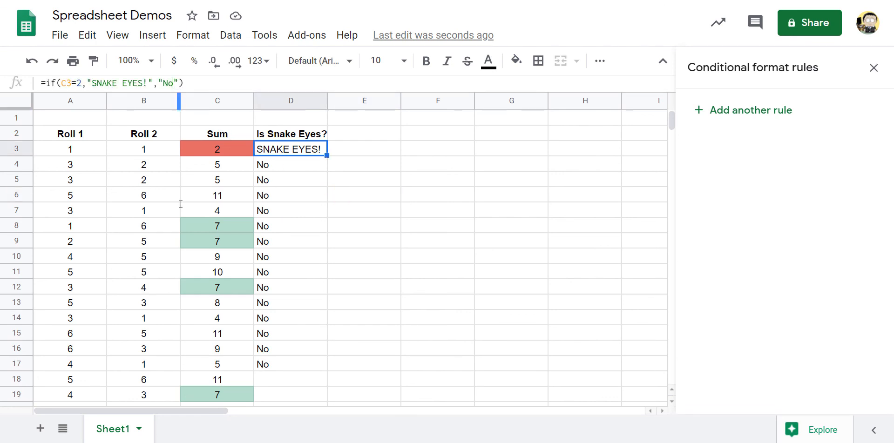
key("Return")
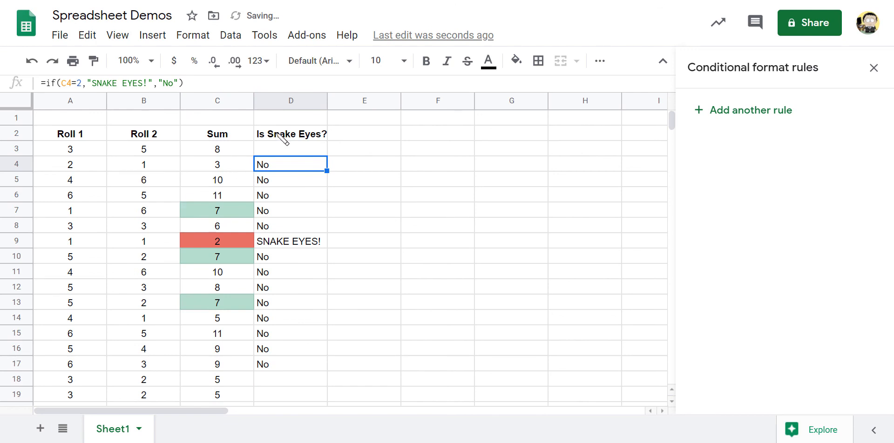
left_click(283, 149)
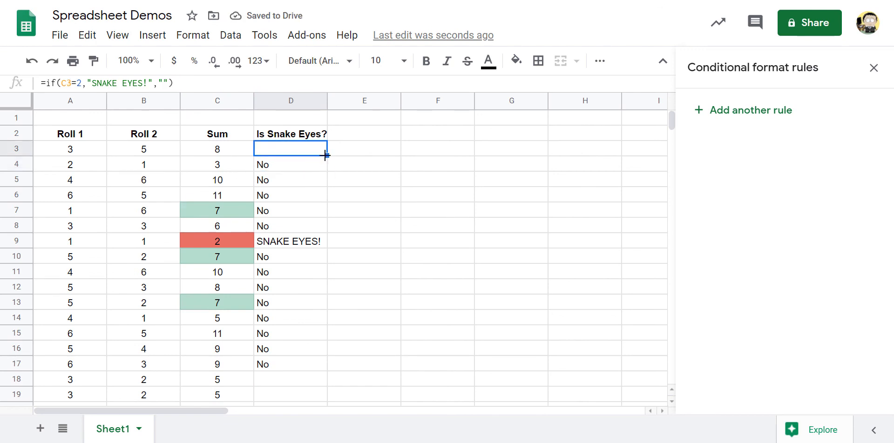
left_click_drag(326, 156, 327, 378)
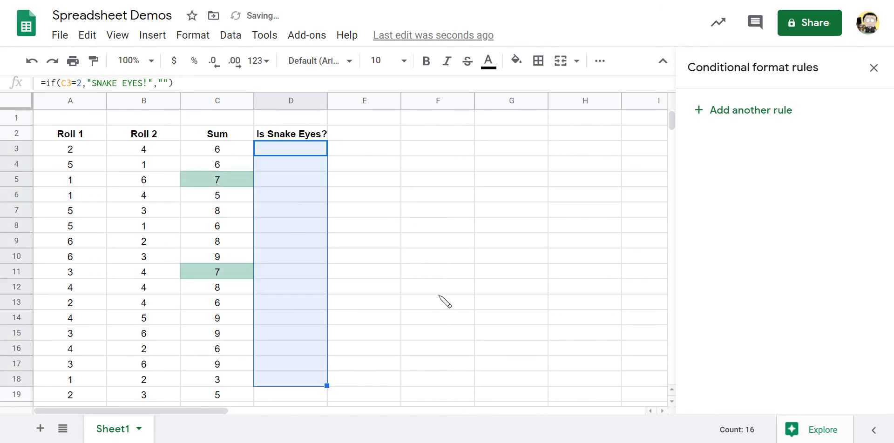
left_click(354, 241)
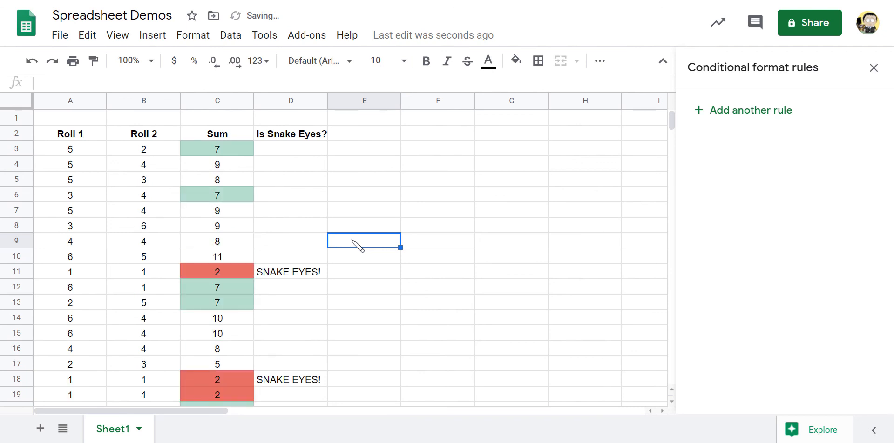
Step: Extend the snake eyes formula from D18 down through D23 to cover more of the roll rows
scroll(355, 246, "down", 1)
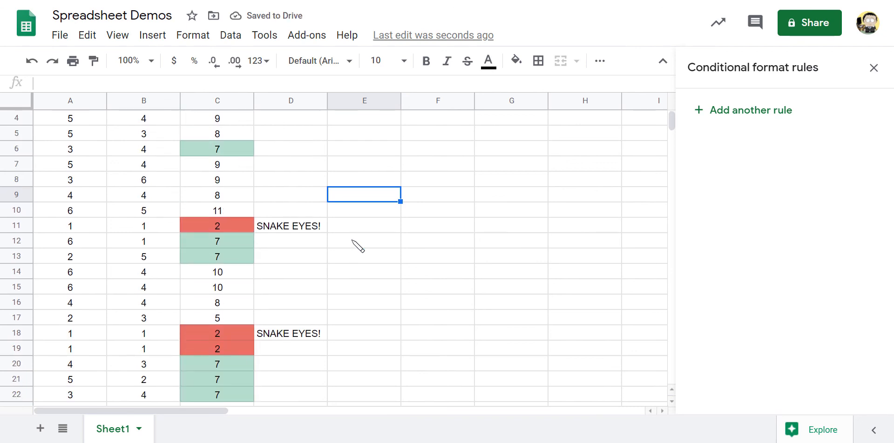
left_click(285, 353)
left_click(301, 338)
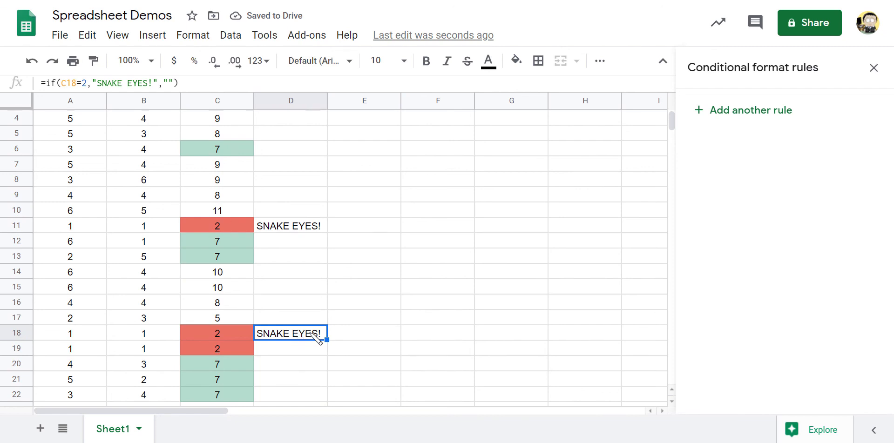
left_click_drag(326, 339, 359, 404)
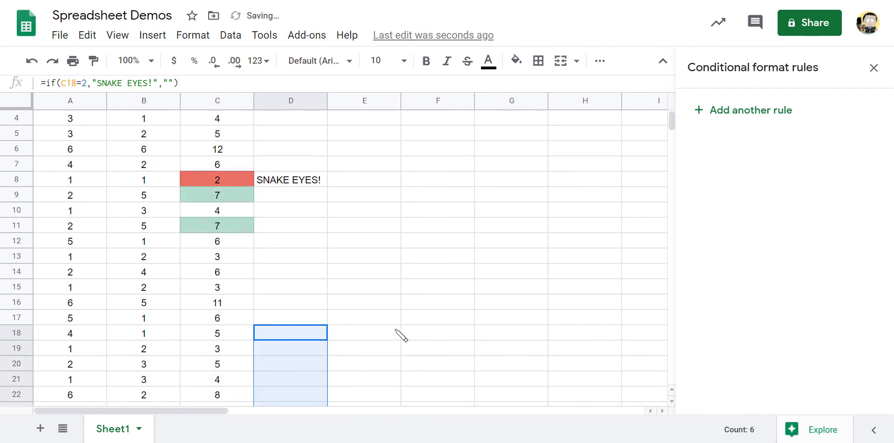
scroll(343, 197, "up", 1)
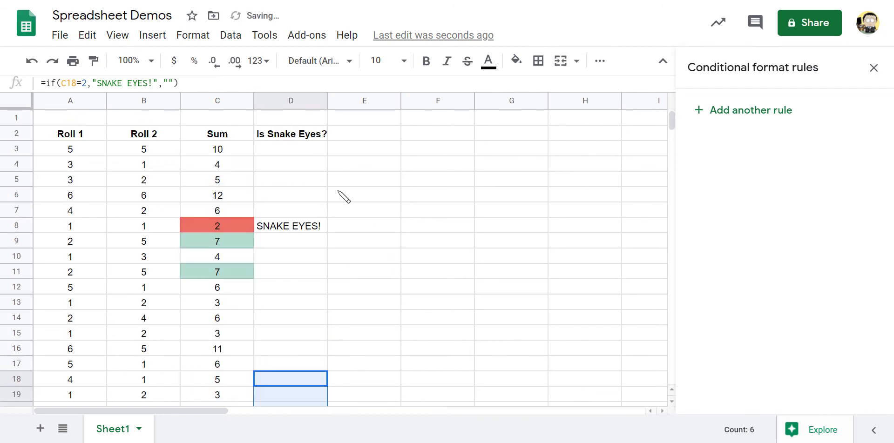
left_click(312, 211)
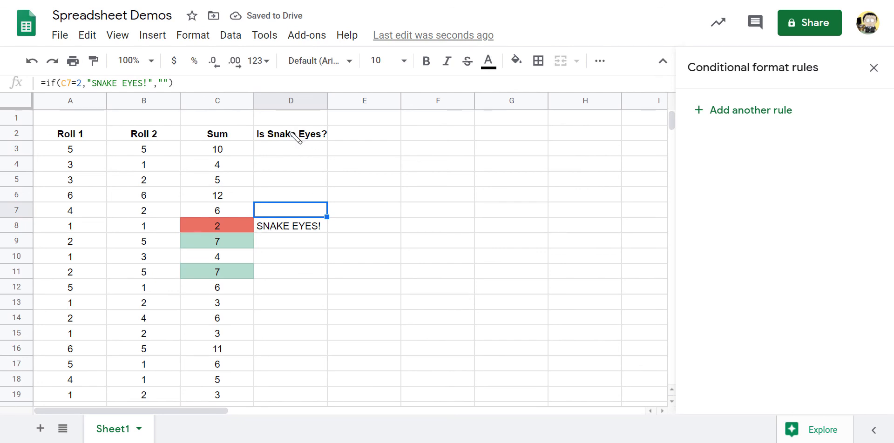